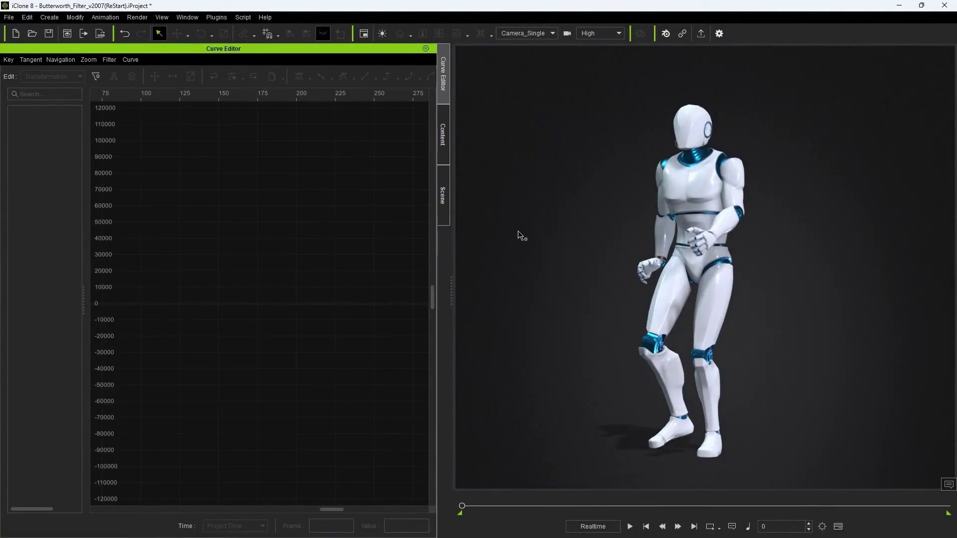
# Step: Open the Animation Layer window, select the robot character, and unlock its Base Motion layer
pyautogui.click(190, 17)
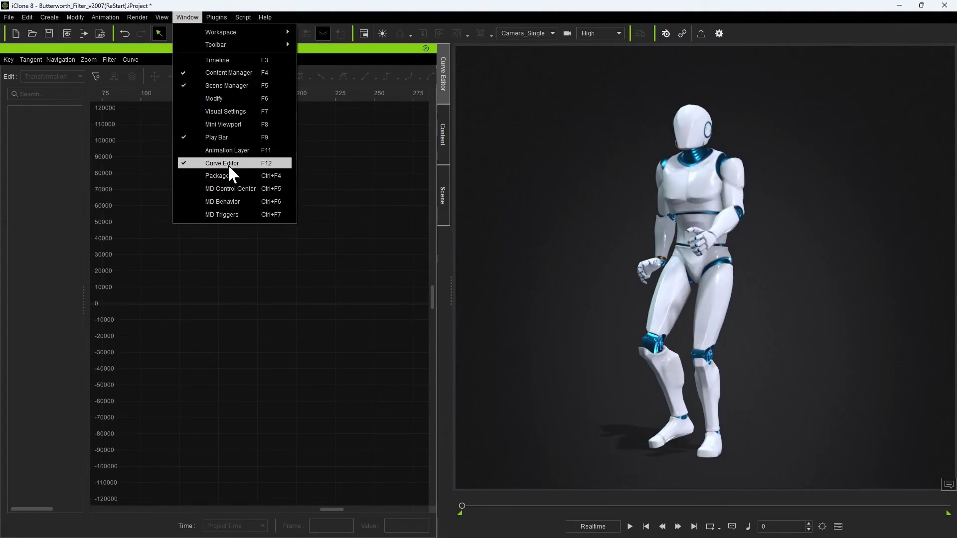
pyautogui.click(251, 150)
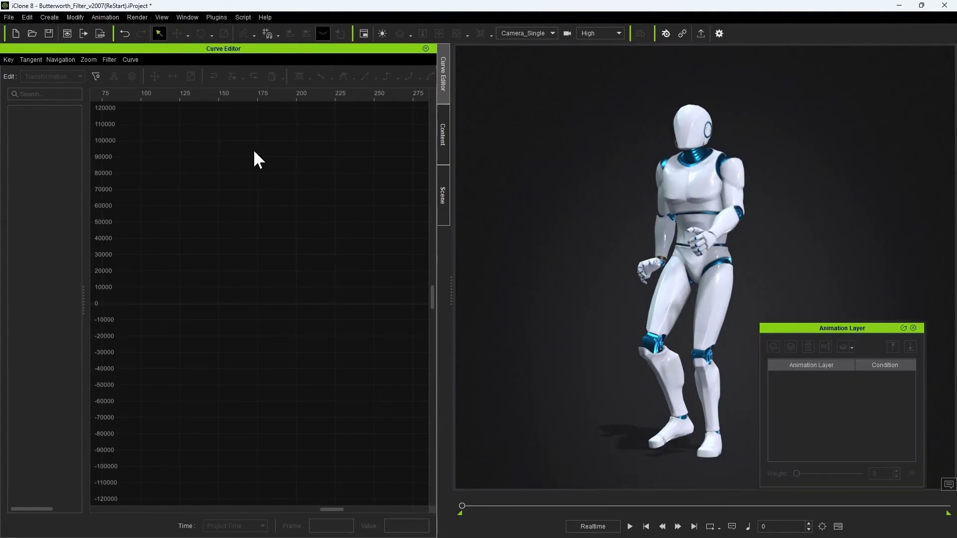
pyautogui.click(711, 212)
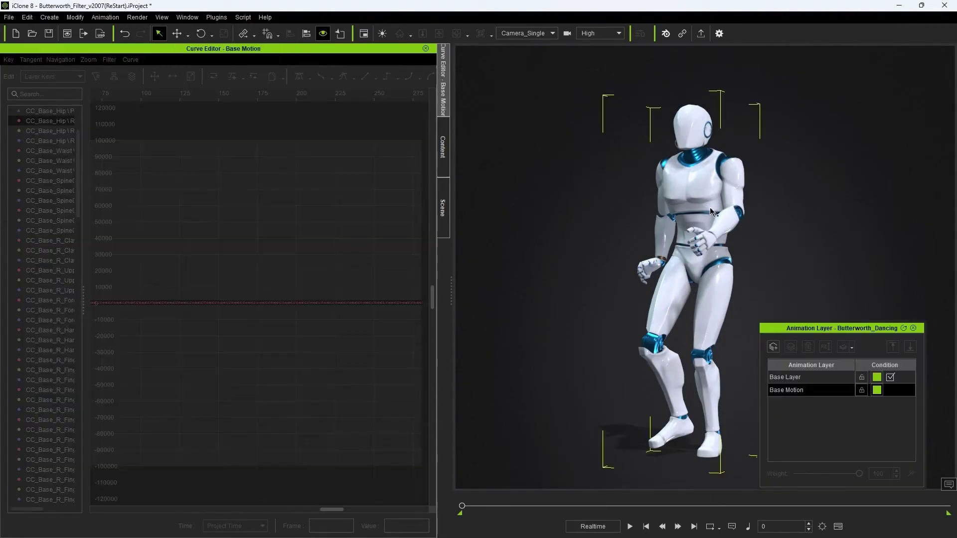
pyautogui.scroll(-4, 97, 351)
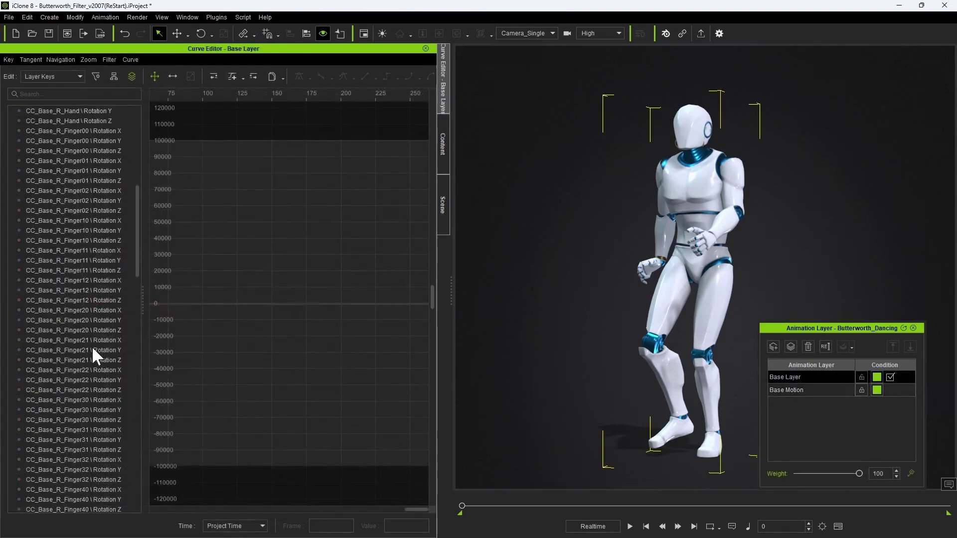
pyautogui.click(69, 210)
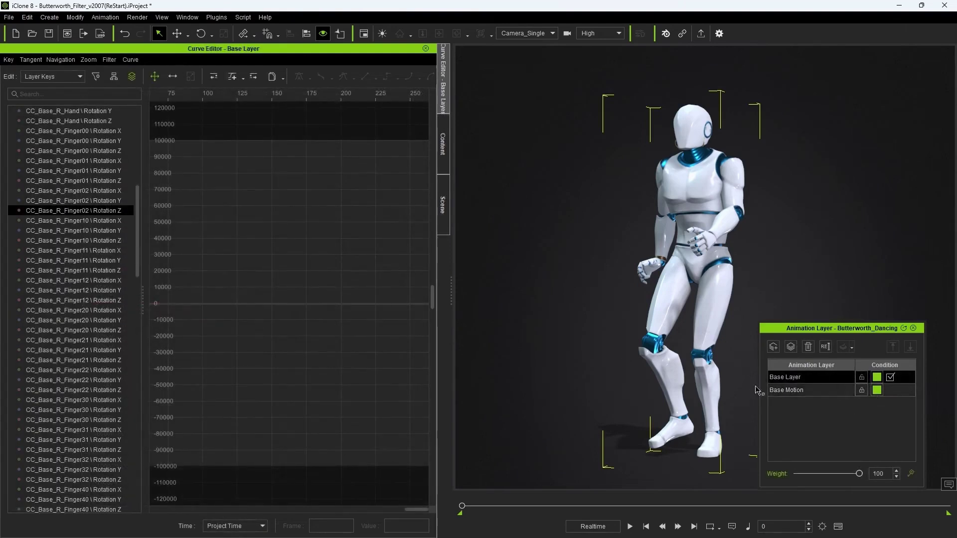
pyautogui.click(788, 389)
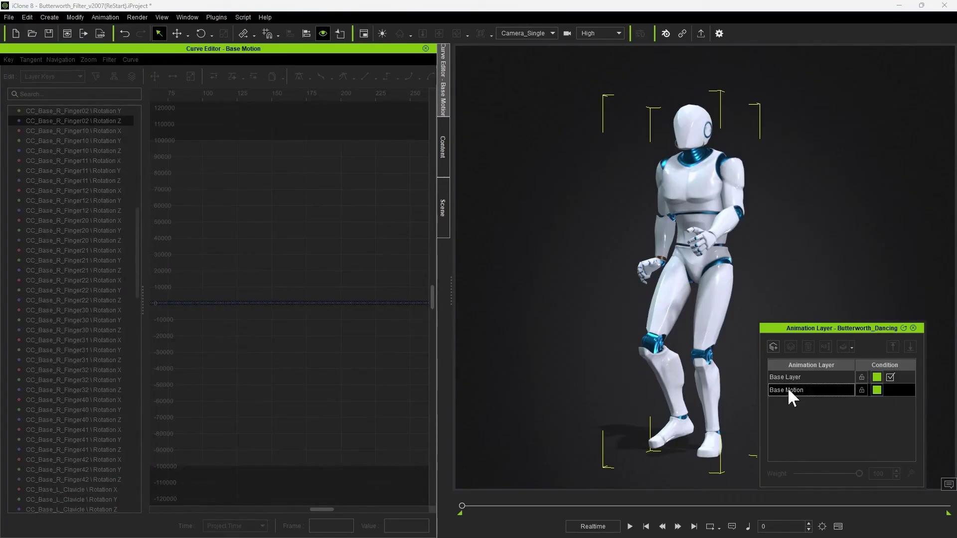
pyautogui.click(862, 390)
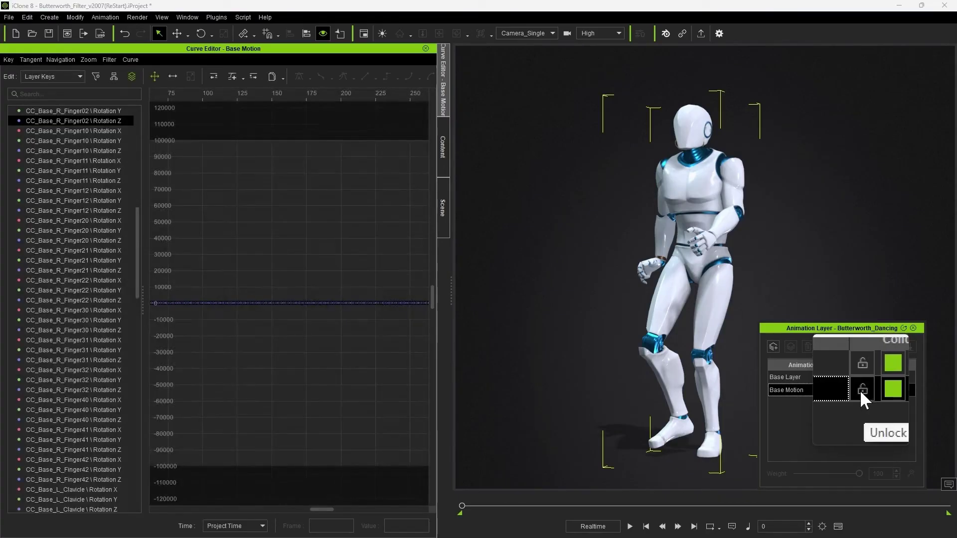
# Step: Fit the right hand and finger rotation curves in the graph, and view individual curves such as CC_Base_R_Forearm Rotation X
pyautogui.moveTo(52, 339); pyautogui.dragTo(64, 113)
pyautogui.scroll(3, 49, 187)
pyautogui.scroll(2, 98, 207)
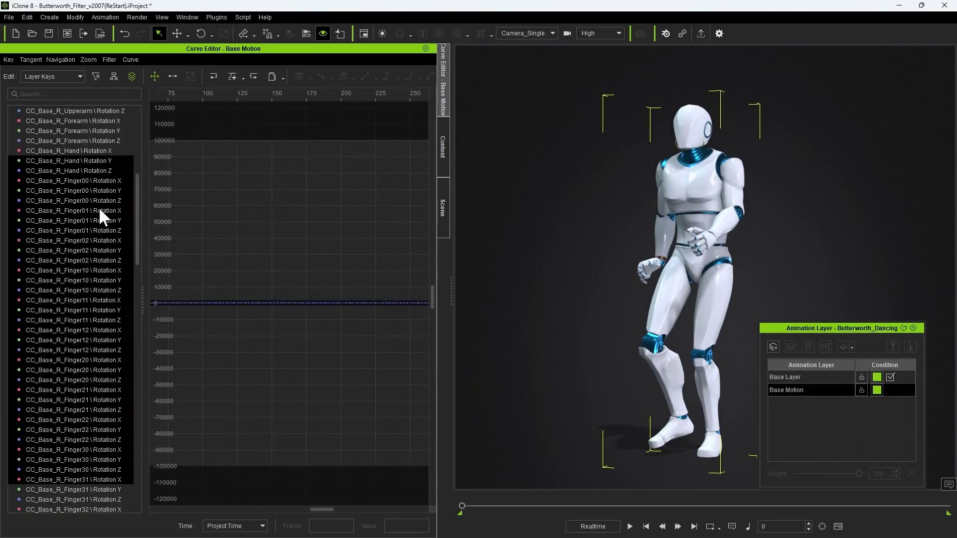
pyautogui.press('f')
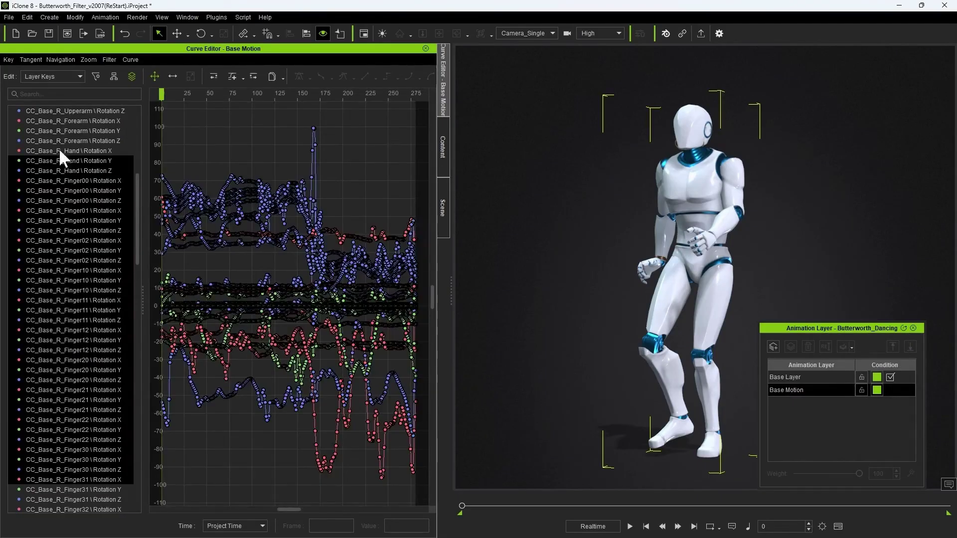
pyautogui.click(61, 132)
pyautogui.click(68, 220)
pyautogui.click(70, 271)
pyautogui.click(71, 311)
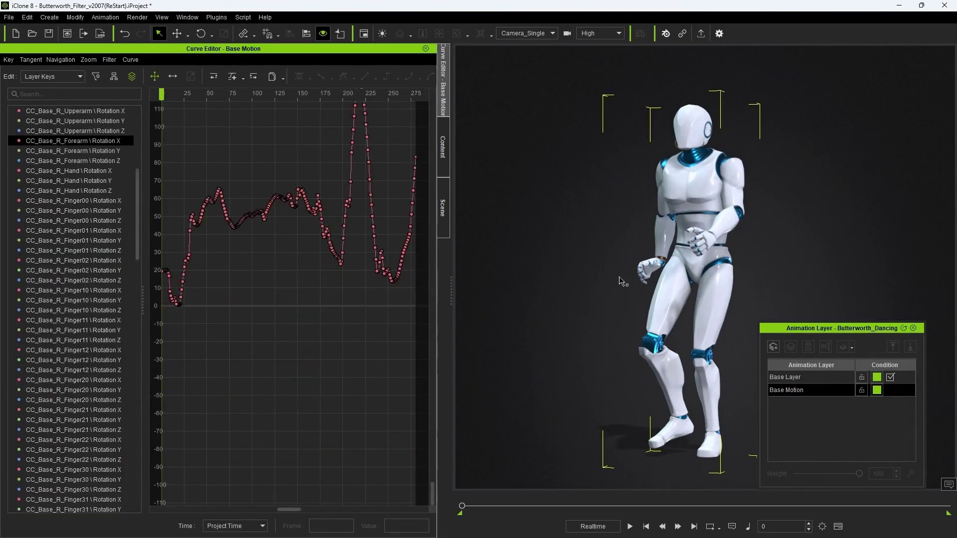
# Step: Close the Animation Layer window and play the dance motion, pausing at frame 217
pyautogui.click(914, 329)
pyautogui.press('space')
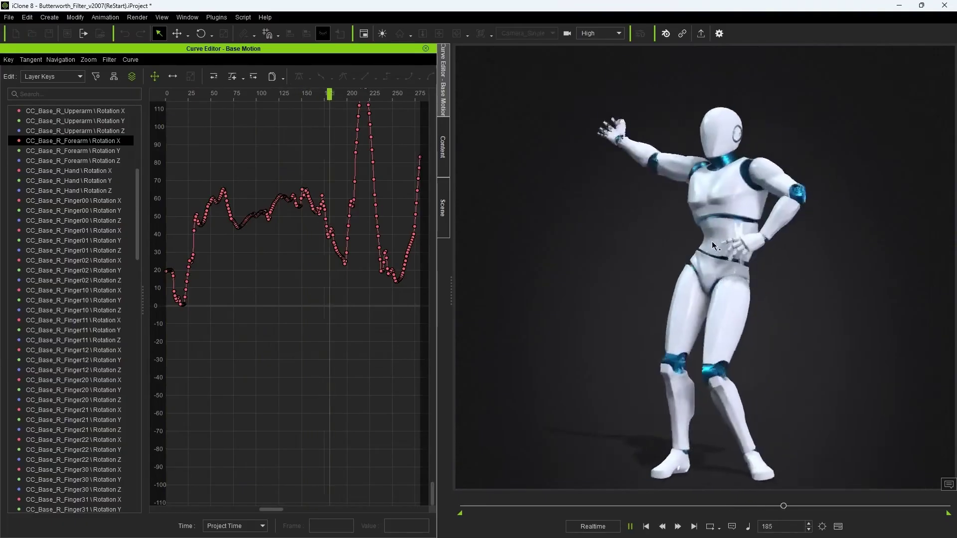
pyautogui.press('space')
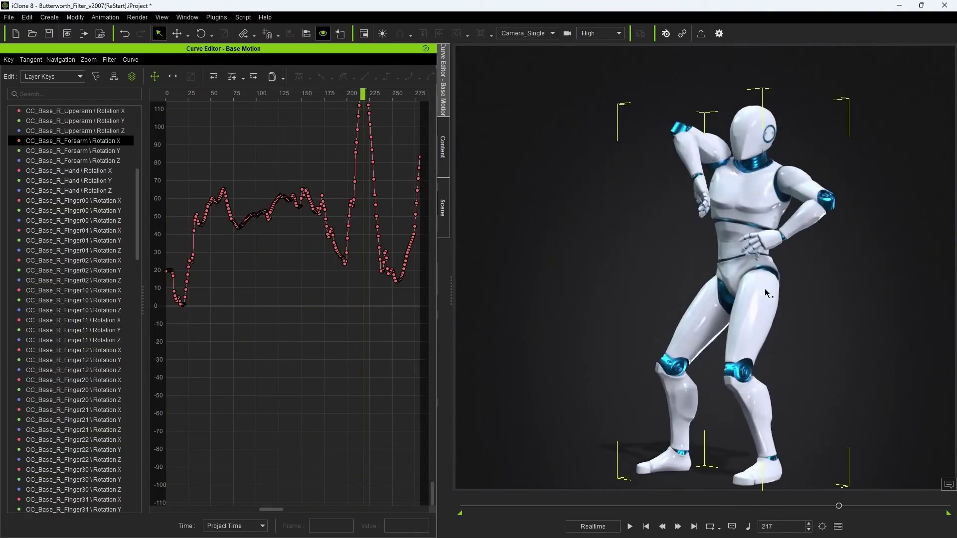
# Step: Open Edit Motion Layer for the character and show the motion trail of the hip effector
pyautogui.click(108, 17)
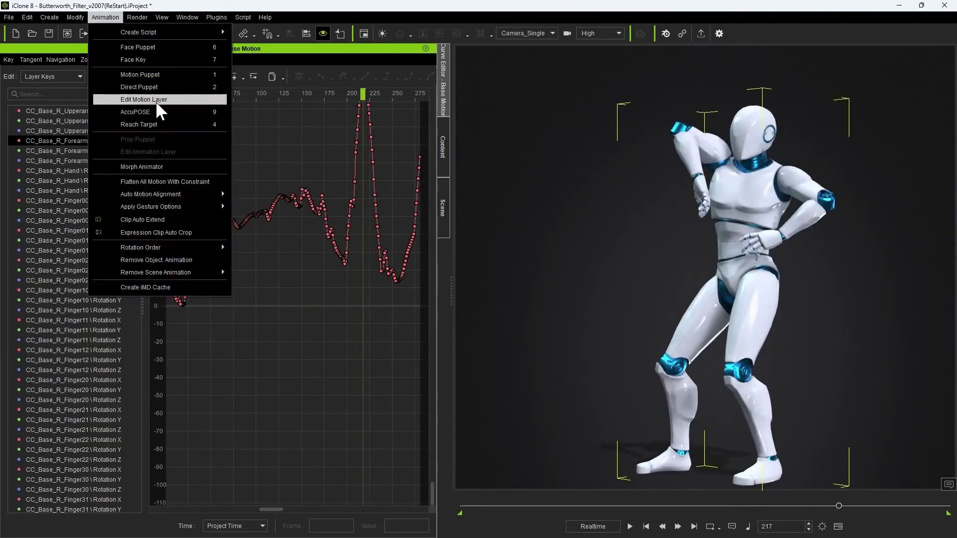
pyautogui.click(178, 98)
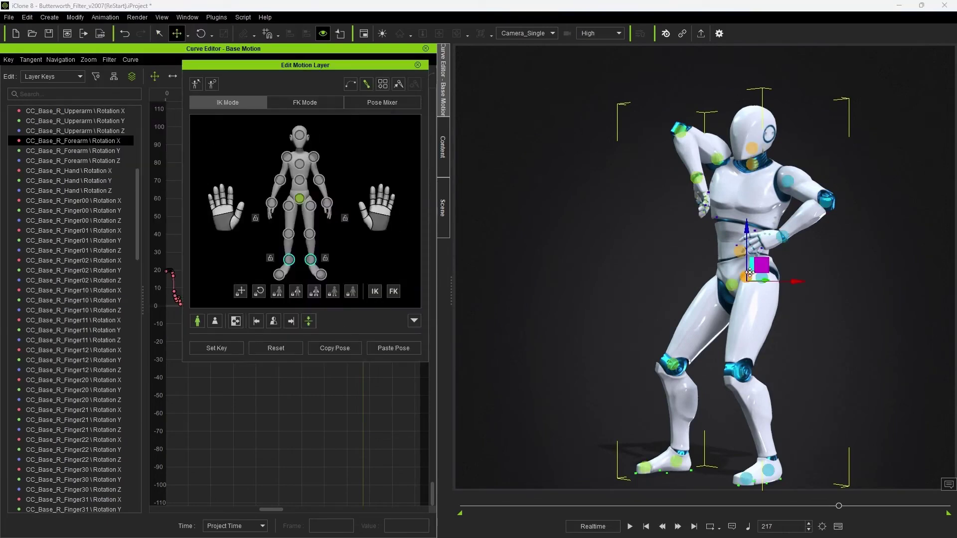
pyautogui.rightClick(750, 280)
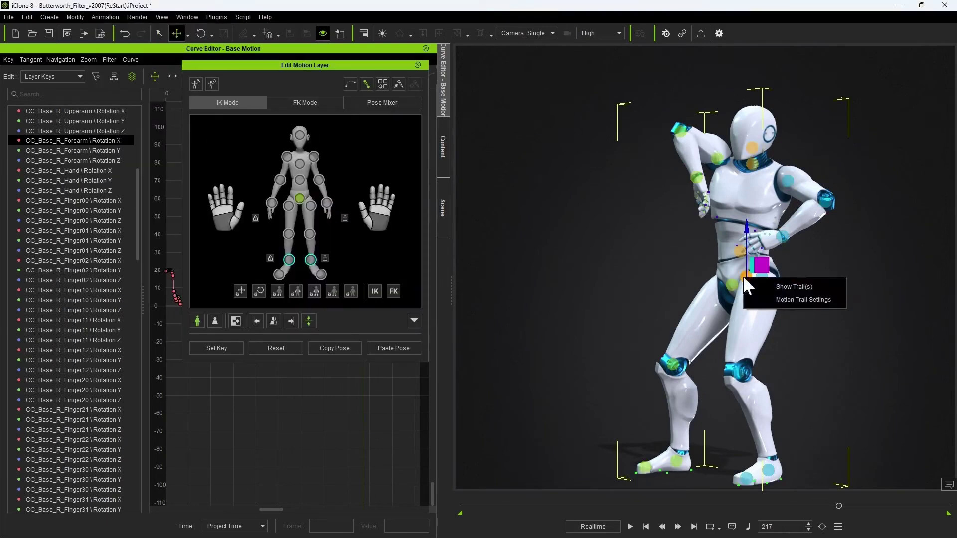
pyautogui.click(782, 285)
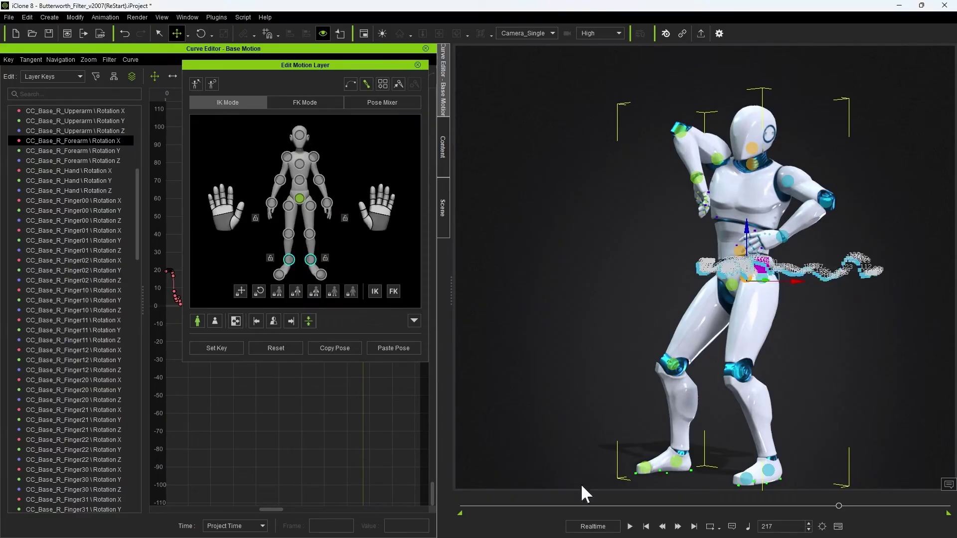
# Step: Scrub from the start to frame 105 to inspect the hip's motion trail, and return to frame 0
pyautogui.click(646, 526)
pyautogui.moveTo(460, 506); pyautogui.dragTo(648, 500)
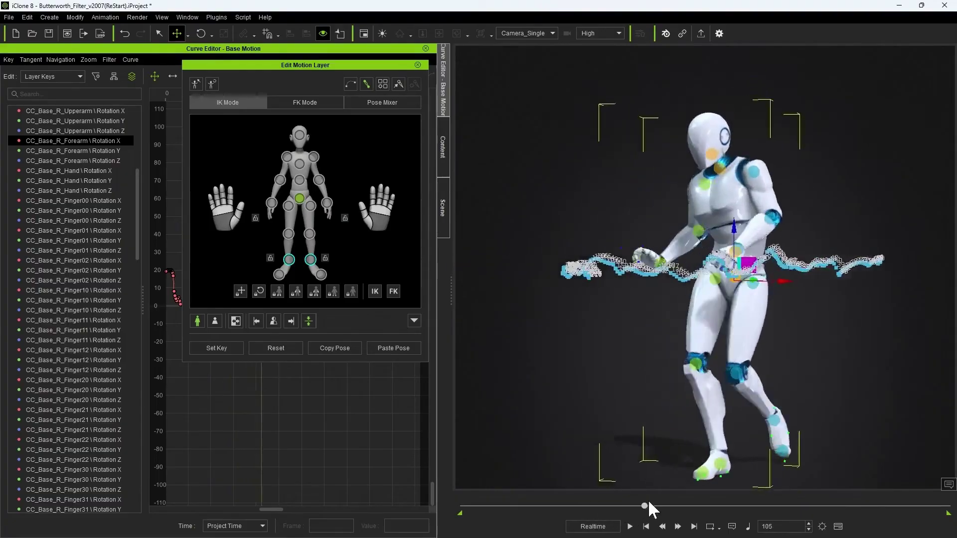
pyautogui.click(462, 506)
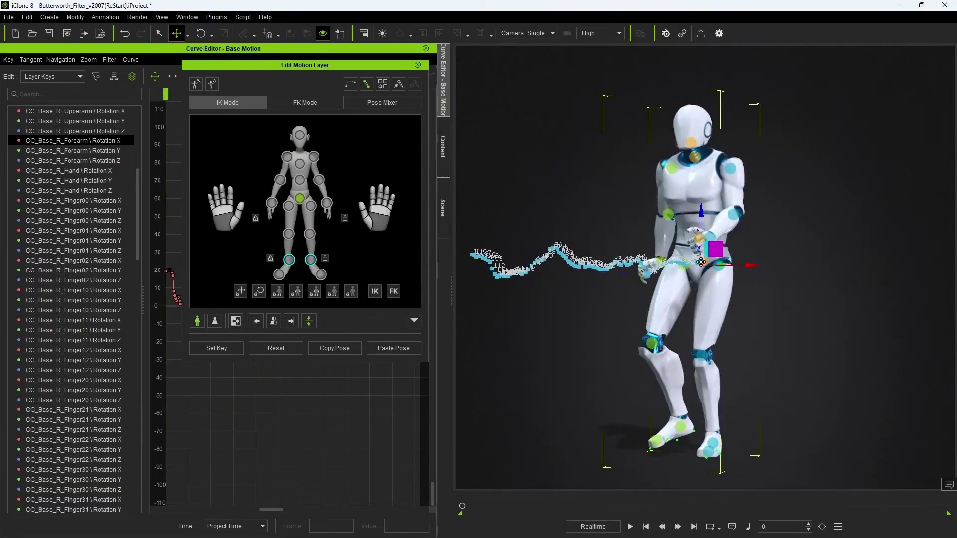
# Step: Turn off Label Keyframes and Plot Tween Frames in the Motion Trail settings, and close them
pyautogui.click(351, 84)
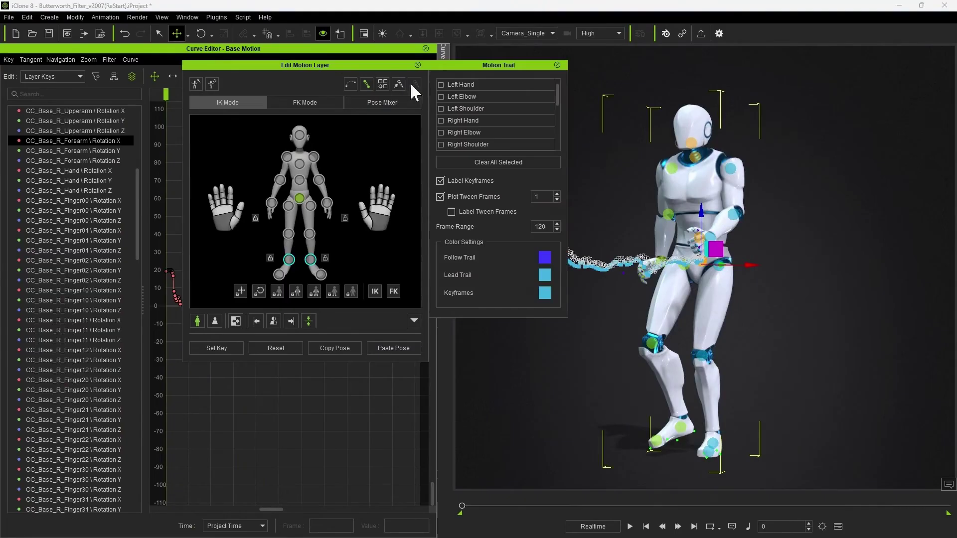
pyautogui.click(459, 180)
pyautogui.click(473, 196)
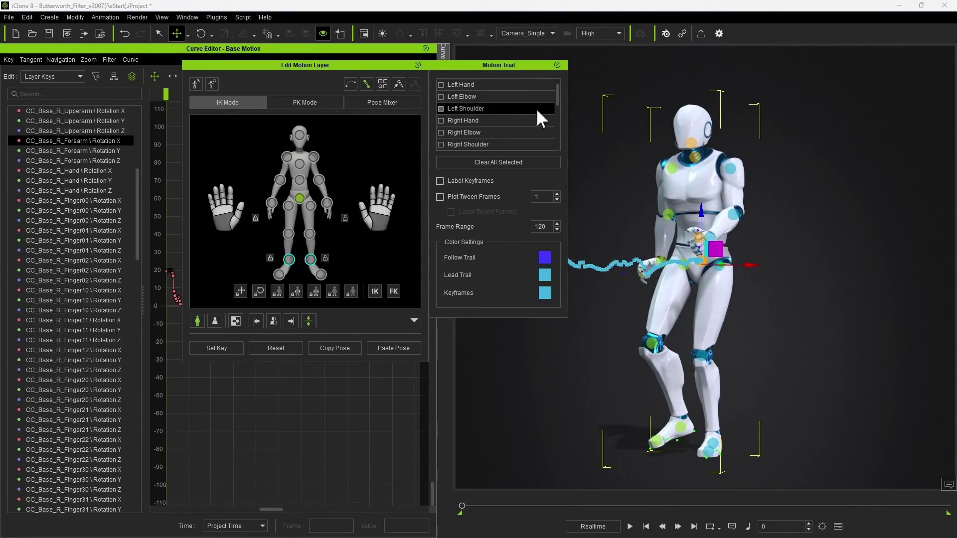
pyautogui.click(557, 65)
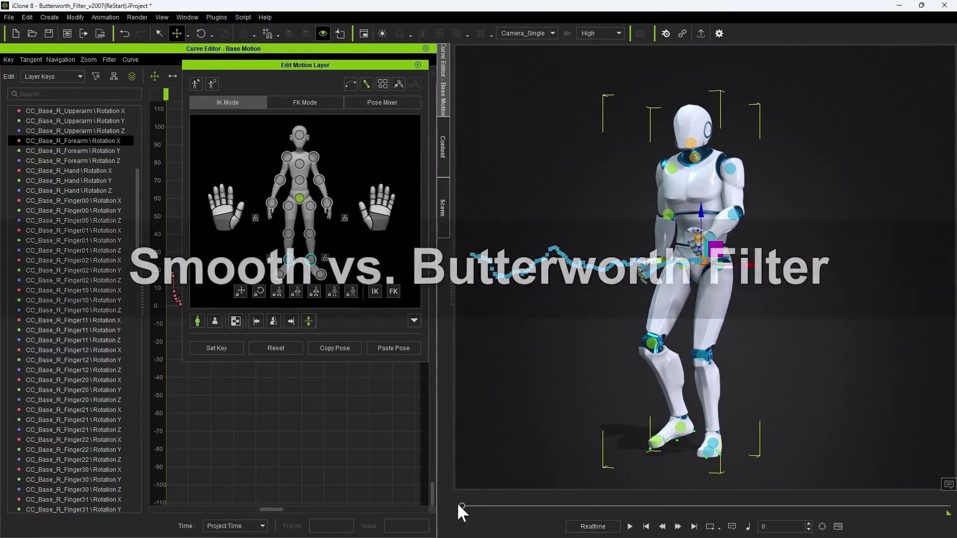
# Step: Select the character's hip and fit the CC_Base_Hip Position Z curve in the graph
pyautogui.moveTo(462, 506); pyautogui.dragTo(599, 519)
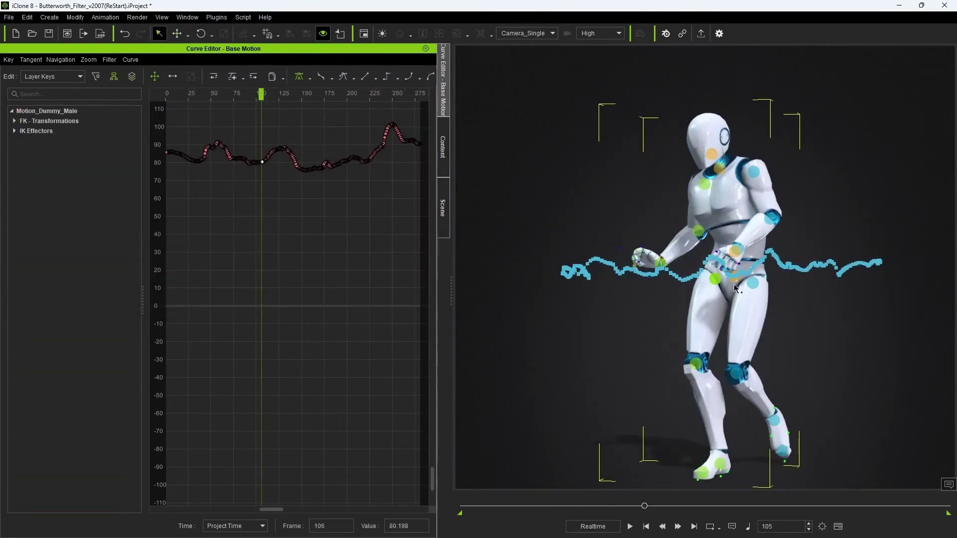
pyautogui.click(738, 282)
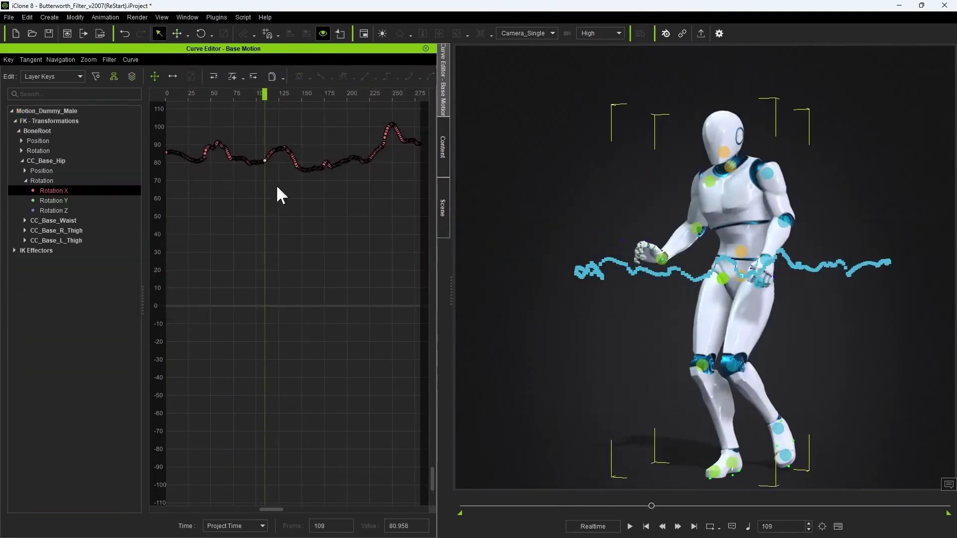
pyautogui.click(25, 171)
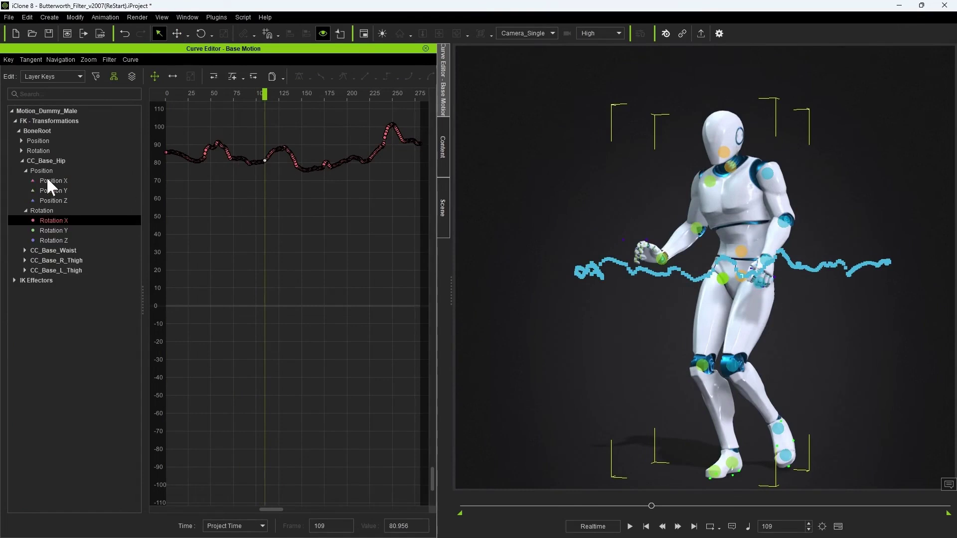
pyautogui.click(49, 200)
pyautogui.press('f')
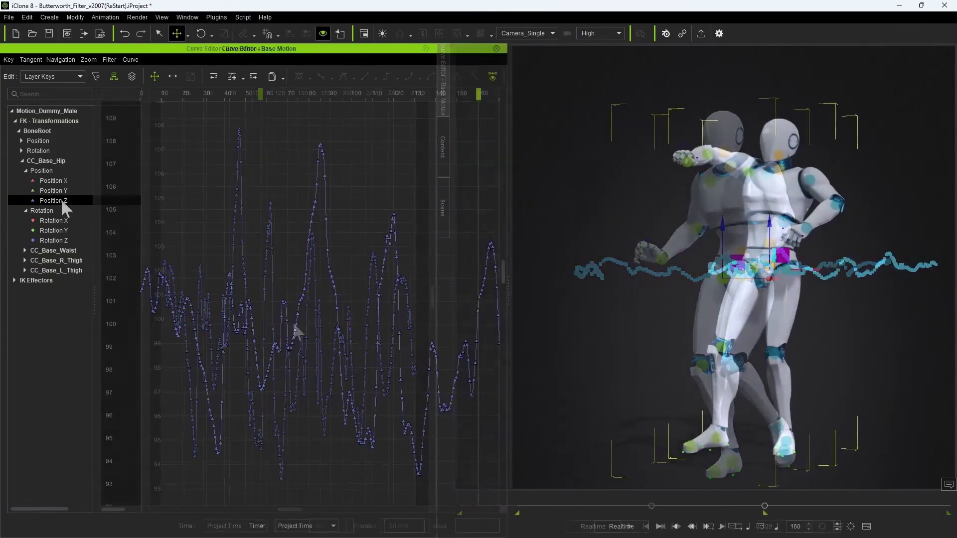
# Step: Try the Smooth filter on the hip's Position Z curve in preview mode with a Smooth Factor of 14
pyautogui.click(111, 59)
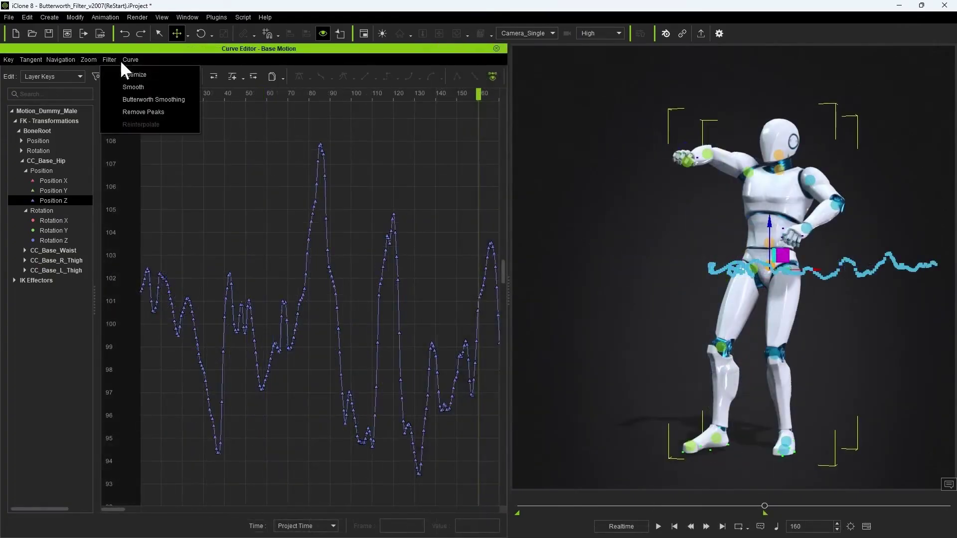
pyautogui.click(149, 87)
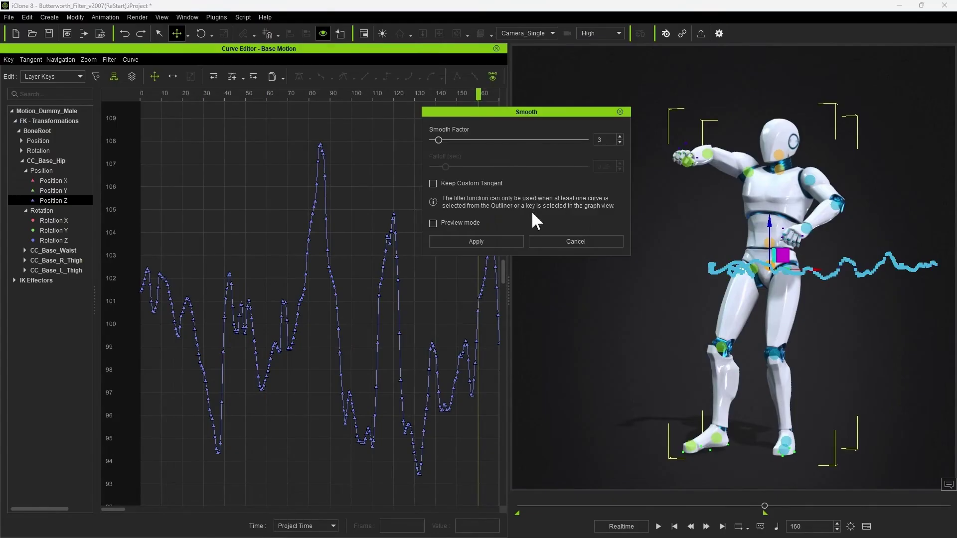
pyautogui.click(433, 223)
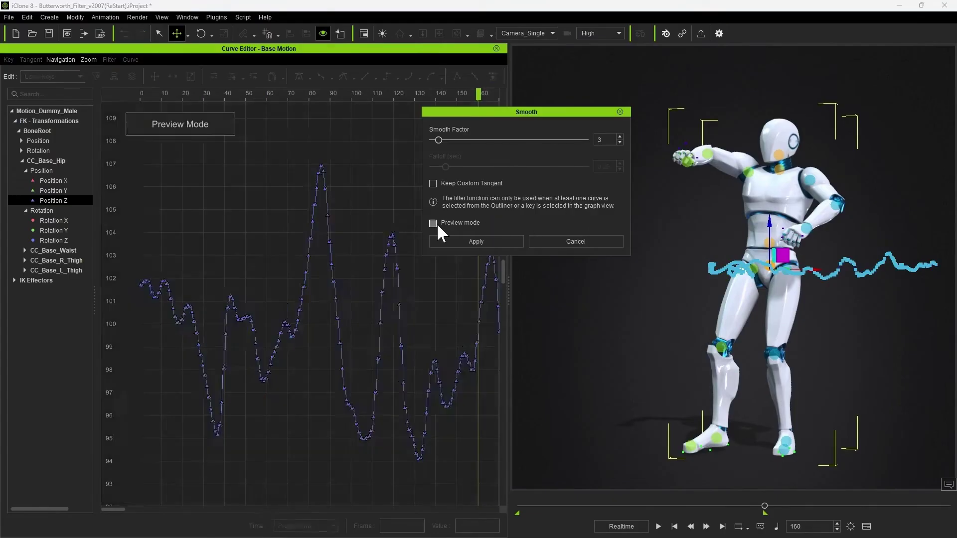
pyautogui.moveTo(439, 140); pyautogui.dragTo(467, 140)
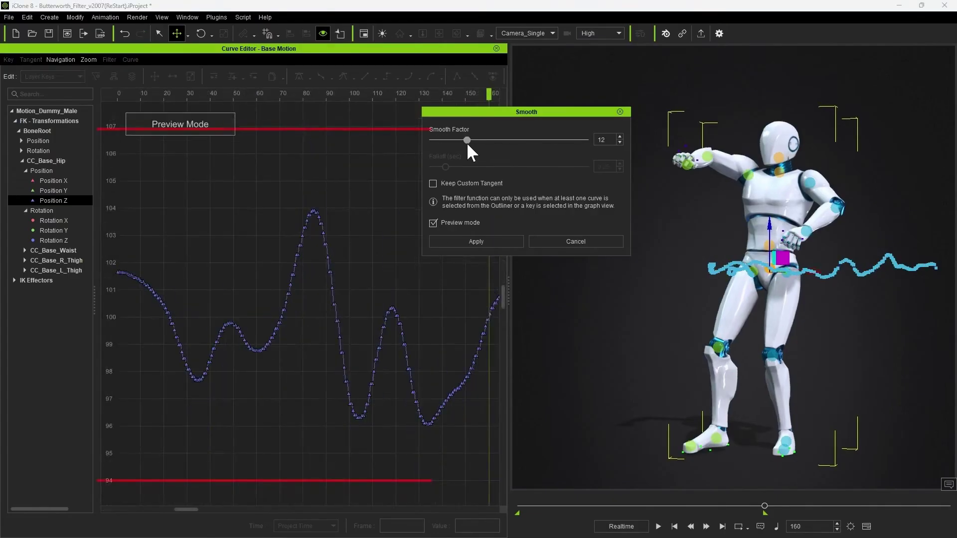
pyautogui.click(473, 140)
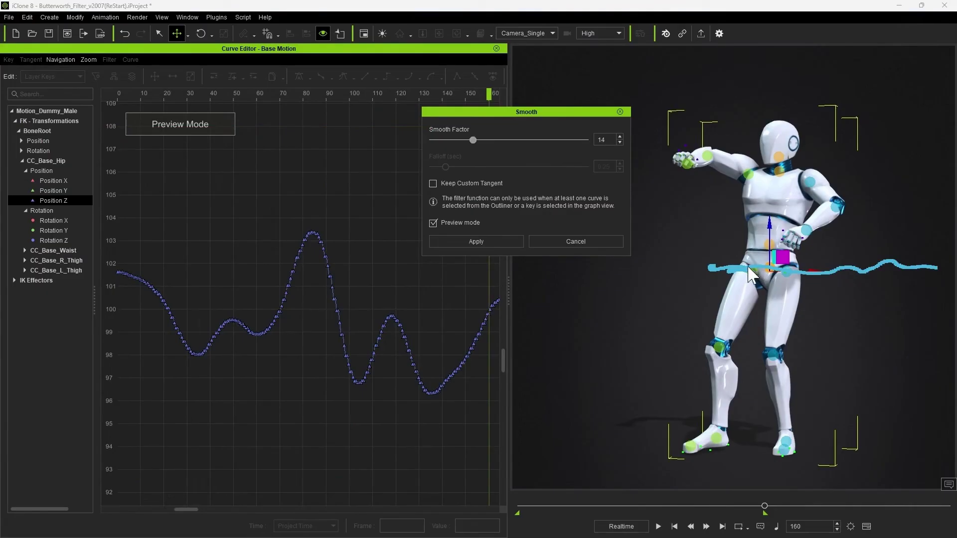
# Step: Compare the hip curve and trail with and without the Smooth preview, and cancel the filter
pyautogui.click(433, 223)
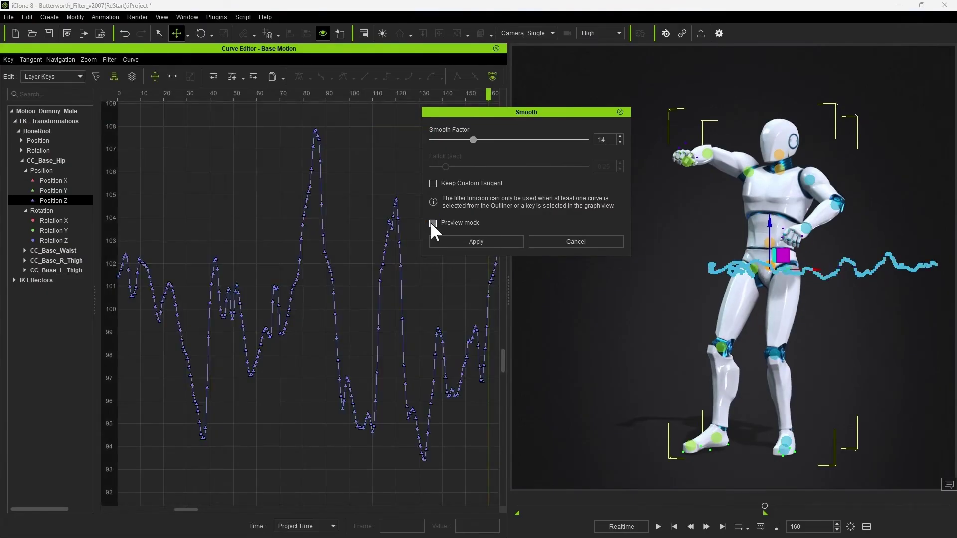
pyautogui.click(432, 223)
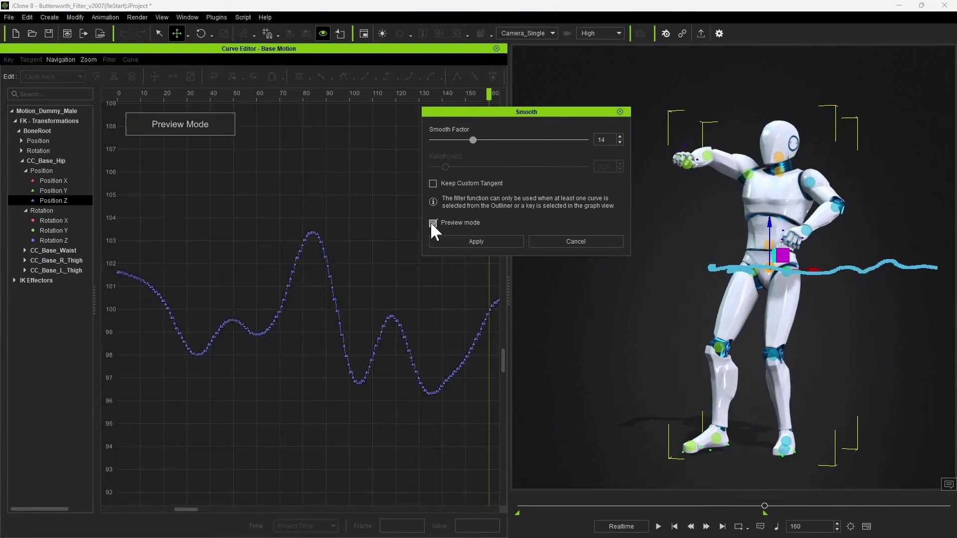
pyautogui.click(658, 527)
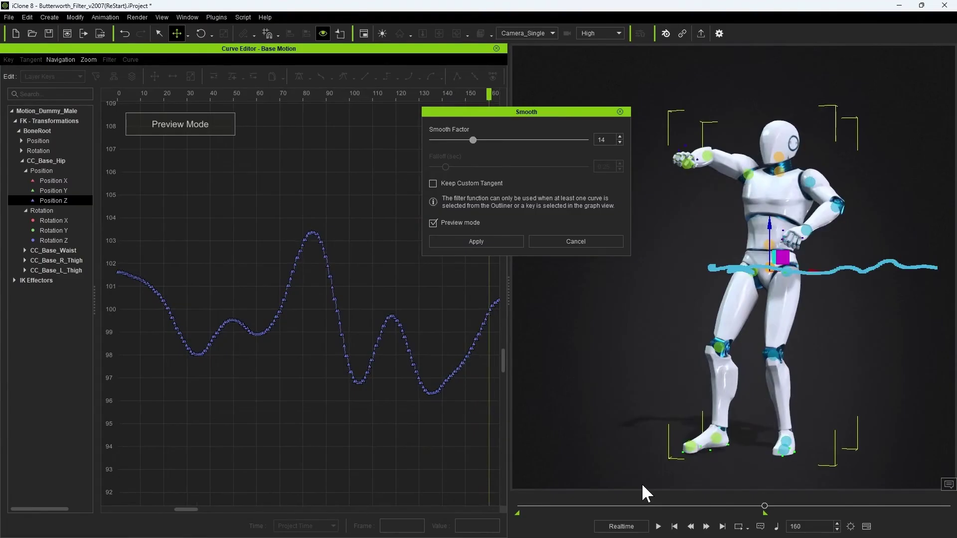
pyautogui.click(576, 241)
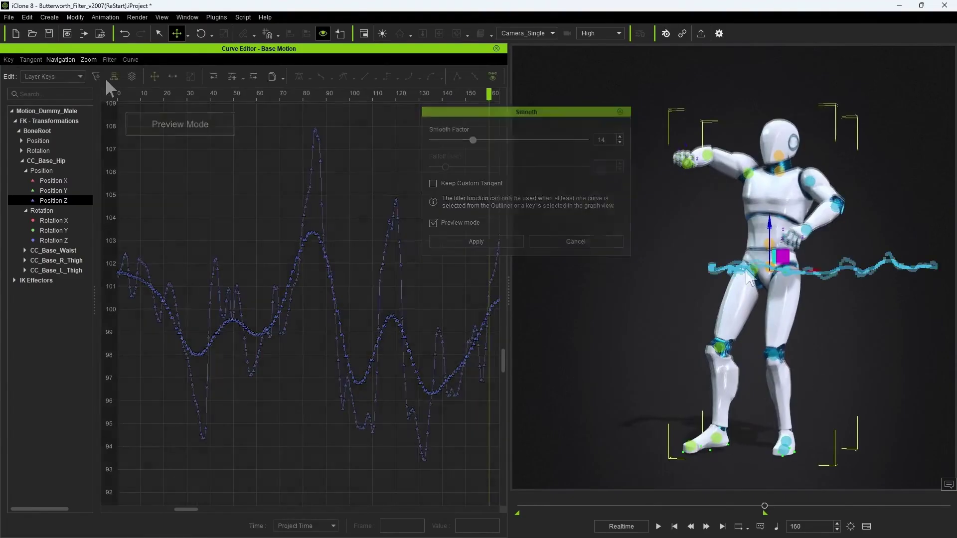
# Step: Preview Butterworth Smoothing on the hip's Position Z curve, lower the Cut-off to 11.5 Hz, and compare it with the unfiltered curve
pyautogui.click(108, 61)
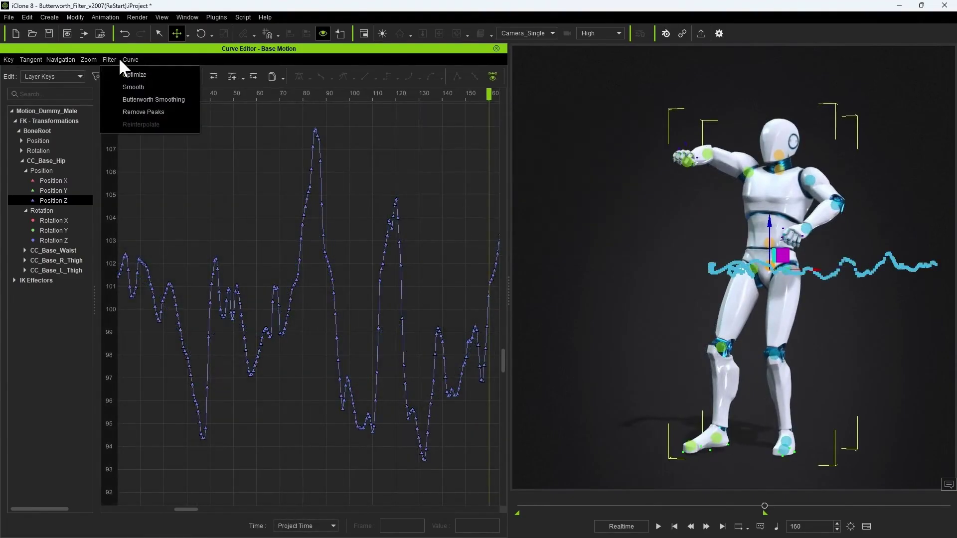
pyautogui.click(184, 99)
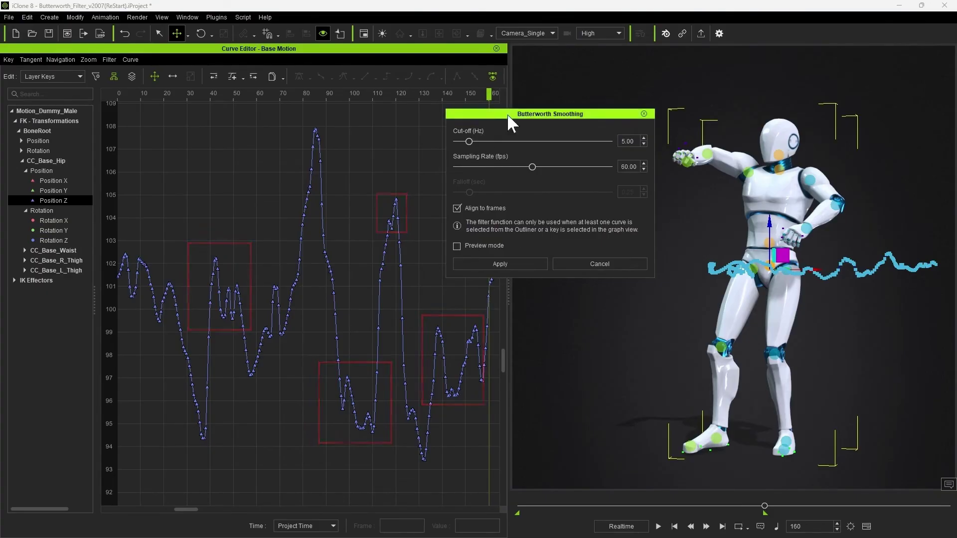
pyautogui.click(457, 246)
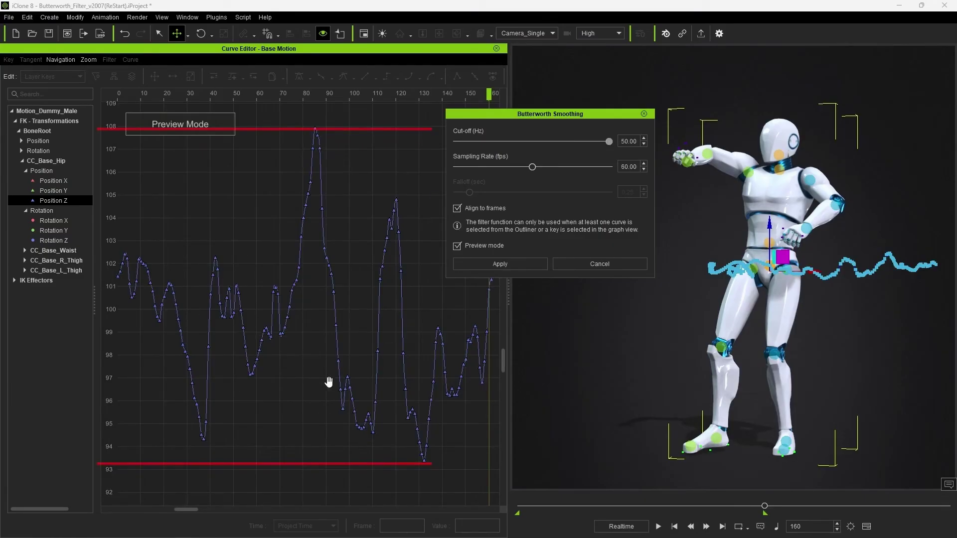
pyautogui.moveTo(598, 142)
pyautogui.mouseDown()
pyautogui.moveTo(474, 141)
pyautogui.moveTo(484, 143)
pyautogui.mouseUp()
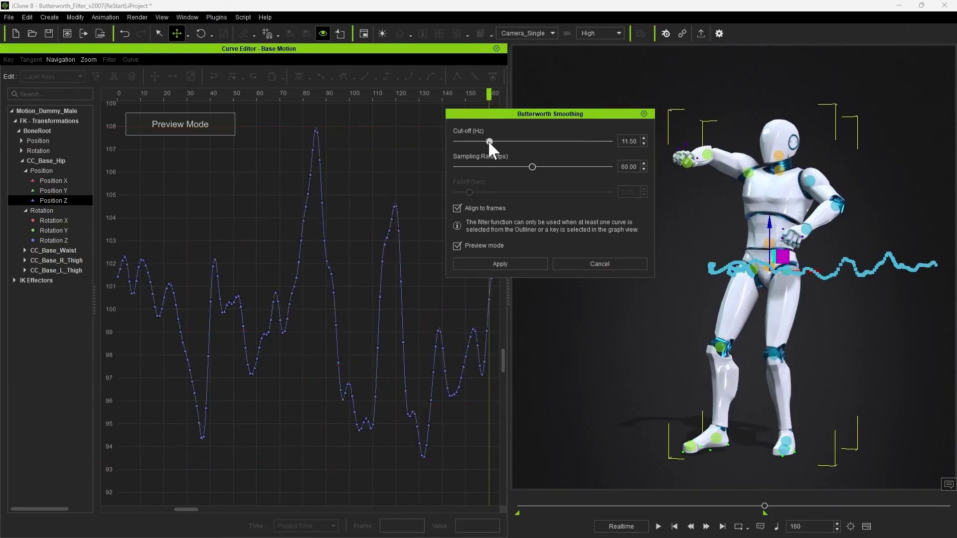
pyautogui.click(457, 246)
pyautogui.click(458, 246)
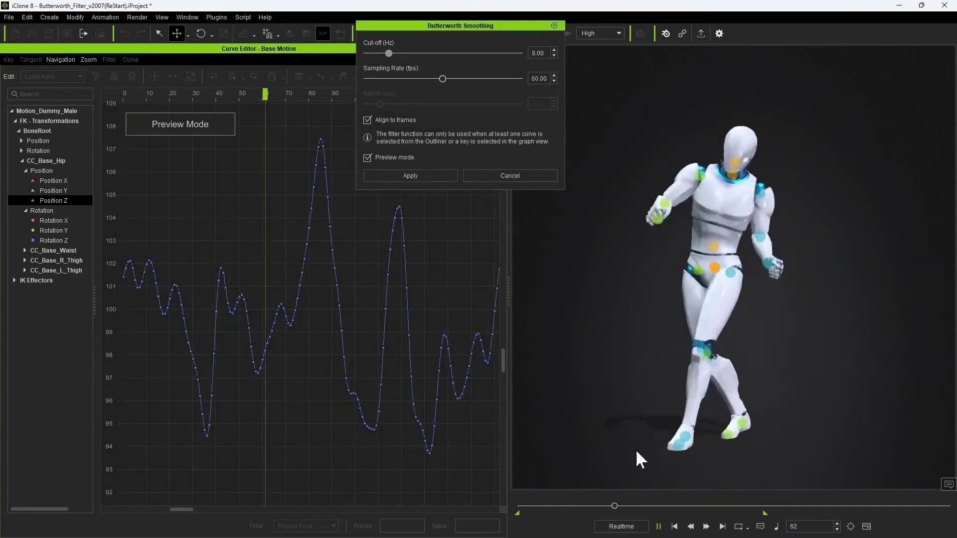
# Step: Stop the playback, try a Cut-off of 1.5 Hz on the hip's Position Z curve, and raise it again
pyautogui.press('space')
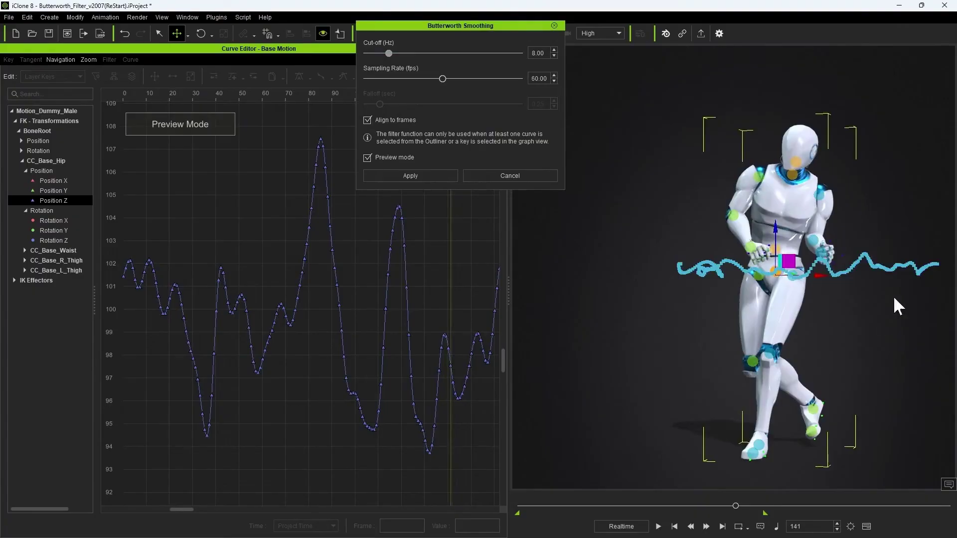
pyautogui.moveTo(389, 53); pyautogui.dragTo(368, 53)
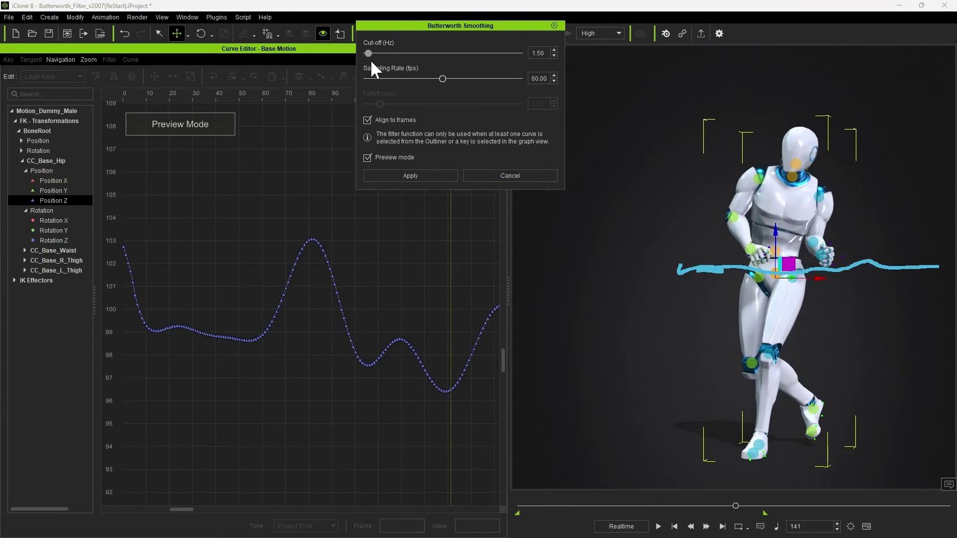
pyautogui.moveTo(389, 56)
pyautogui.mouseDown()
pyautogui.moveTo(403, 56)
pyautogui.moveTo(393, 52)
pyautogui.mouseUp()
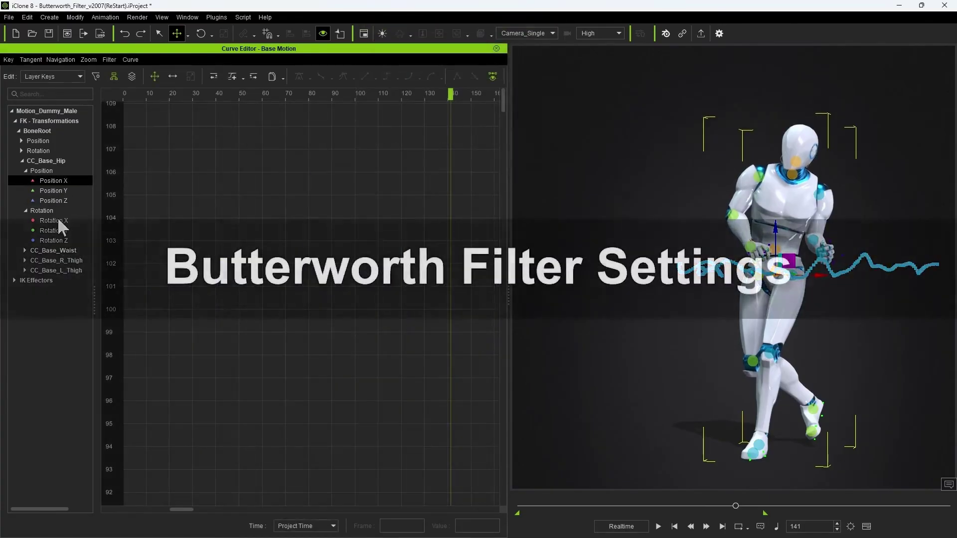
# Step: Fit the hip's Rotation Y curve in the graph and open the Butterworth Smoothing filter for it
pyautogui.click(57, 220)
pyautogui.keyDown('shift'); pyautogui.click(57, 240); pyautogui.keyUp('shift')
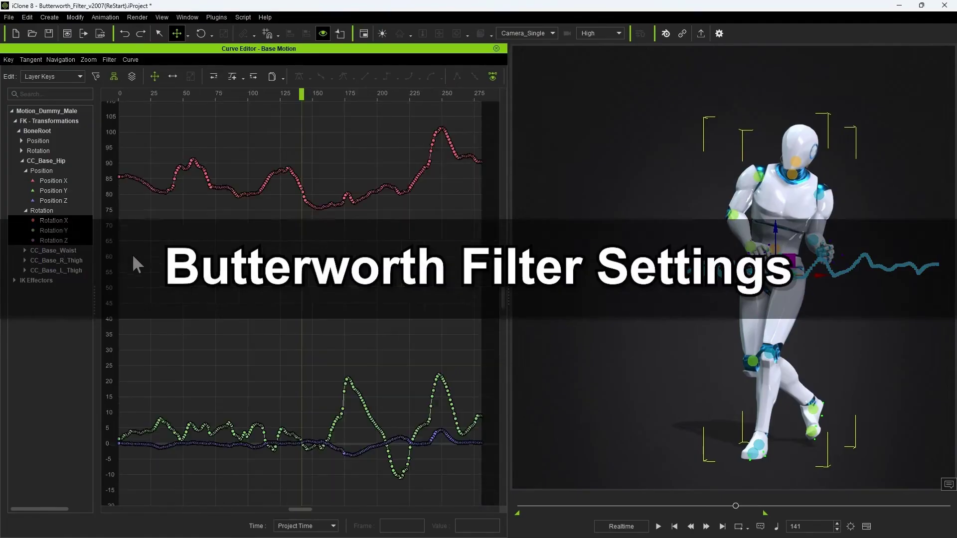
pyautogui.click(59, 230)
pyautogui.press('f')
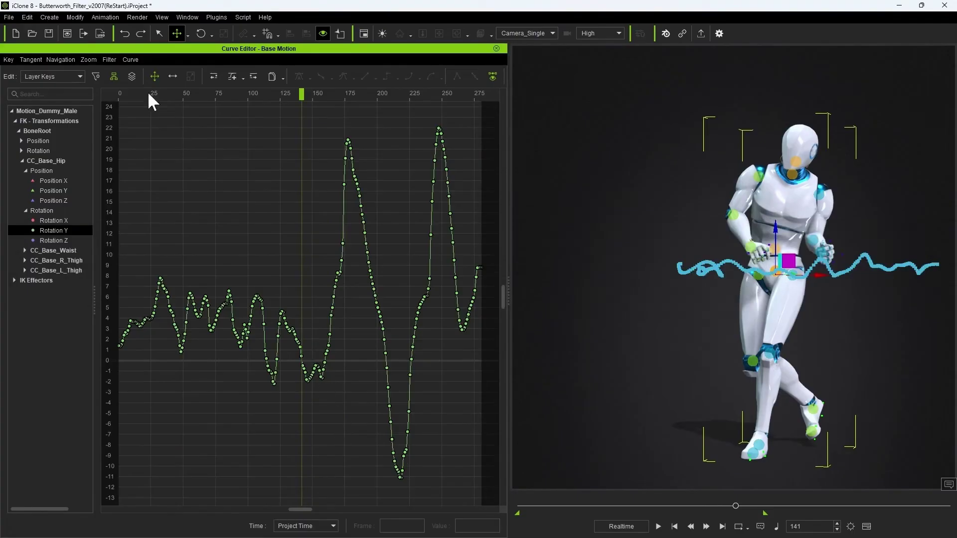
pyautogui.click(106, 59)
pyautogui.click(139, 97)
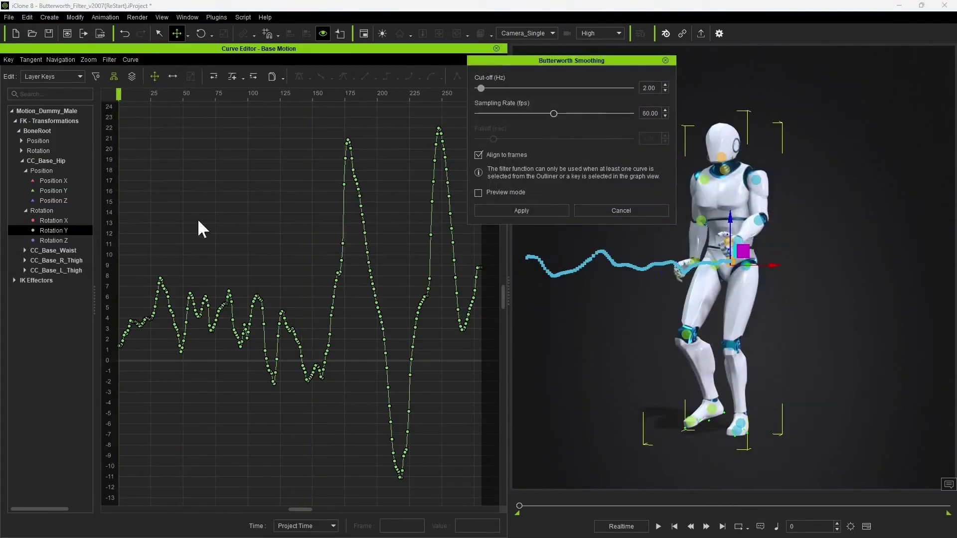
# Step: Select the Rotation Y keys from about frame 45 to 170, preview the filter on them, and set the Falloff to 0 sec
pyautogui.moveTo(178, 220); pyautogui.dragTo(339, 397)
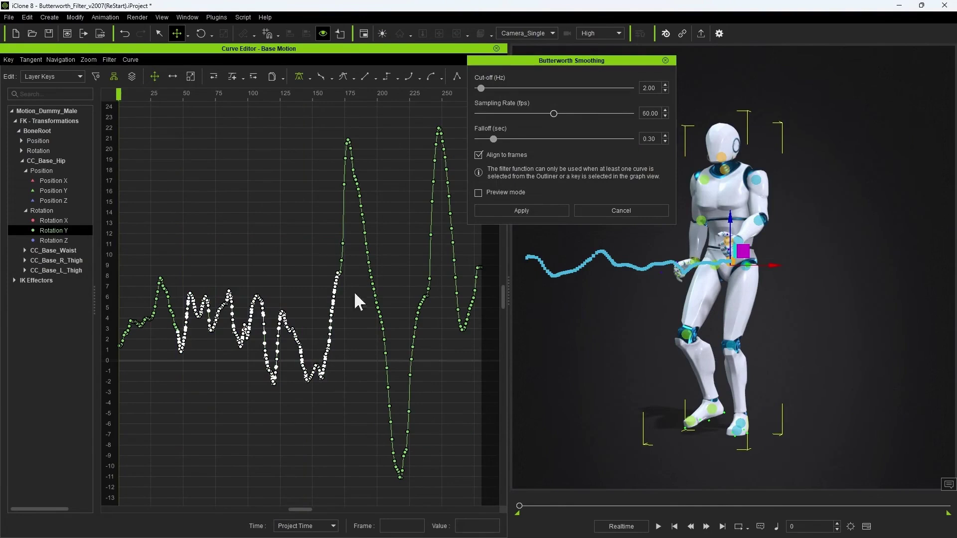
pyautogui.click(491, 192)
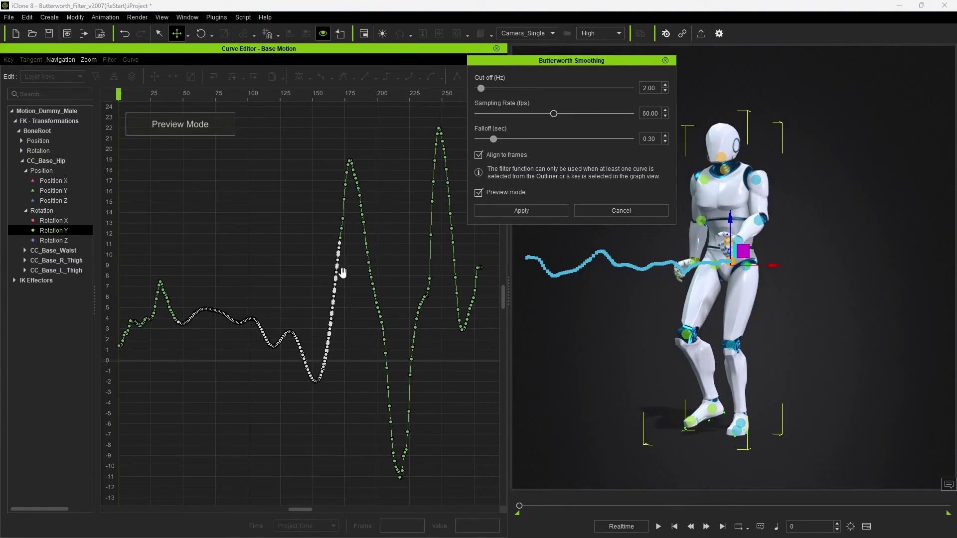
pyautogui.moveTo(492, 138); pyautogui.dragTo(474, 139)
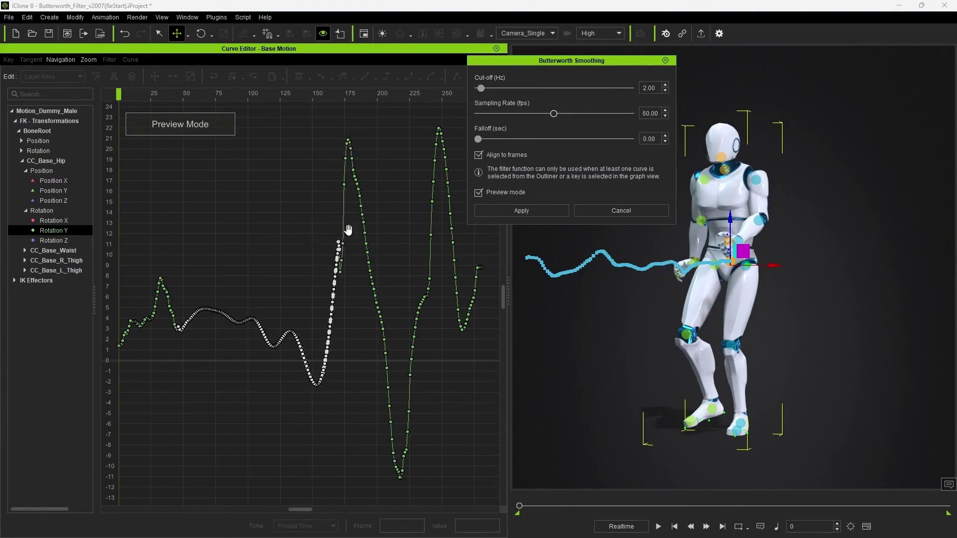
# Step: Examine how the smoothed keys join the unfiltered Rotation Y curve at both ends of the selected range
pyautogui.scroll(1, 341, 256)
pyautogui.scroll(3, 341, 256)
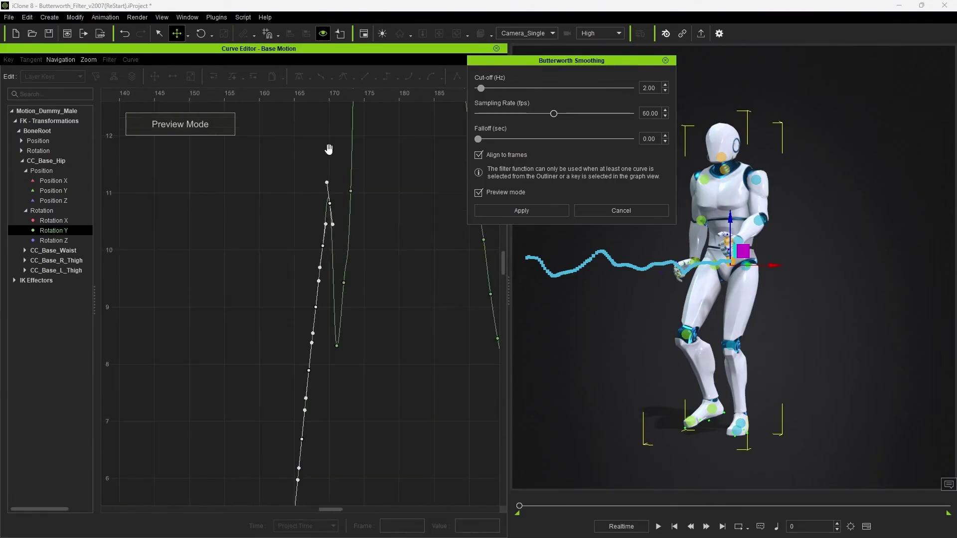
pyautogui.scroll(-1, 264, 367)
pyautogui.moveTo(206, 383); pyautogui.dragTo(600, 224)
pyautogui.scroll(8, 306, 342)
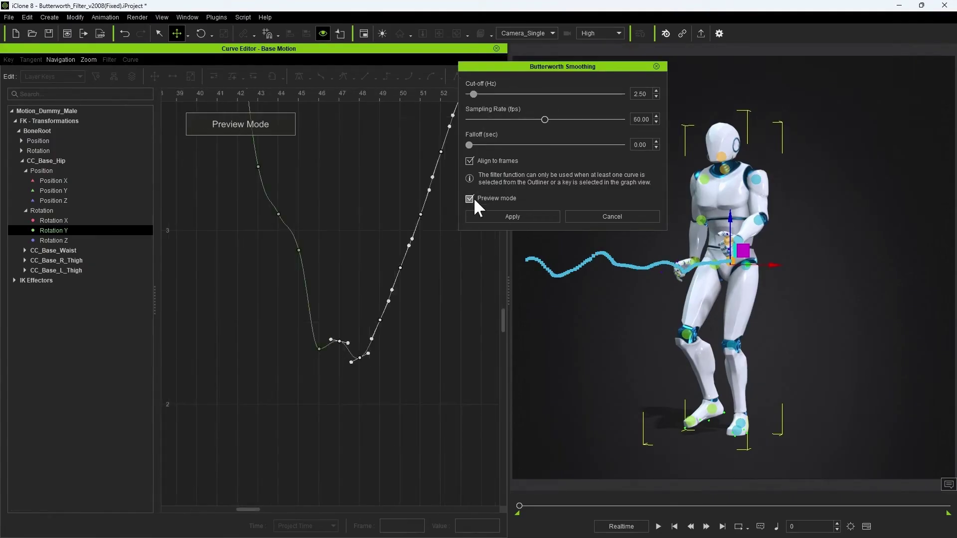
# Step: With the preview off, select the Rotation Y keys from about frame 45 at the range's start, and preview the filter again
pyautogui.click(470, 198)
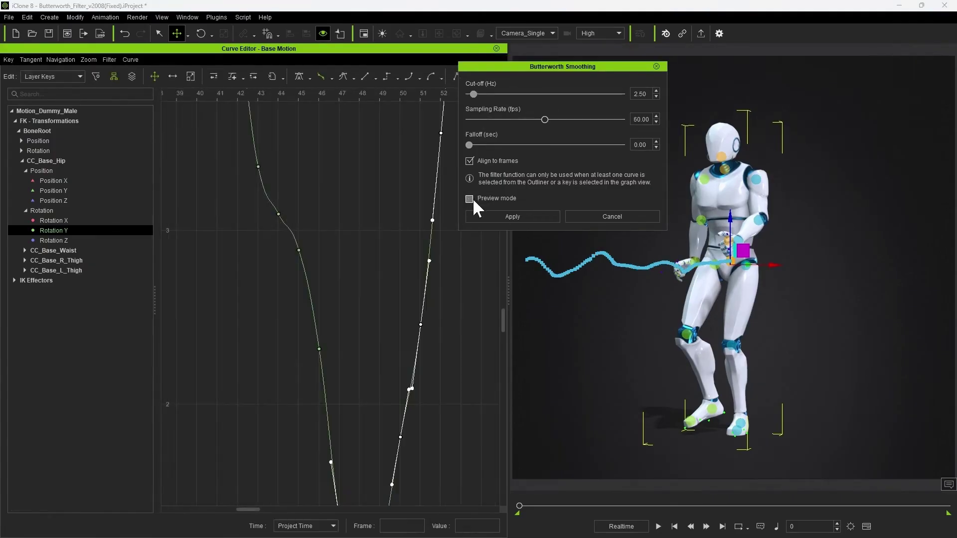
pyautogui.scroll(-1, 341, 327)
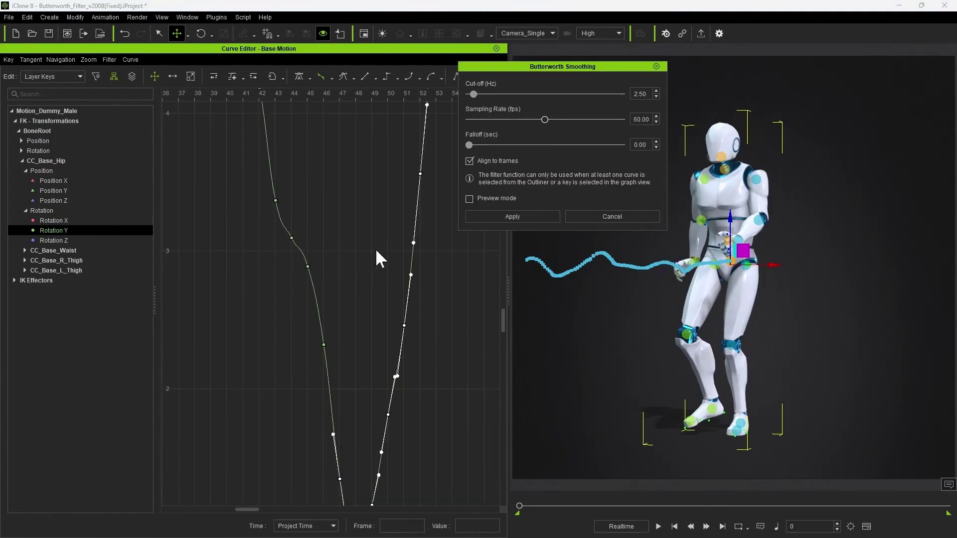
pyautogui.moveTo(375, 248); pyautogui.dragTo(300, 397)
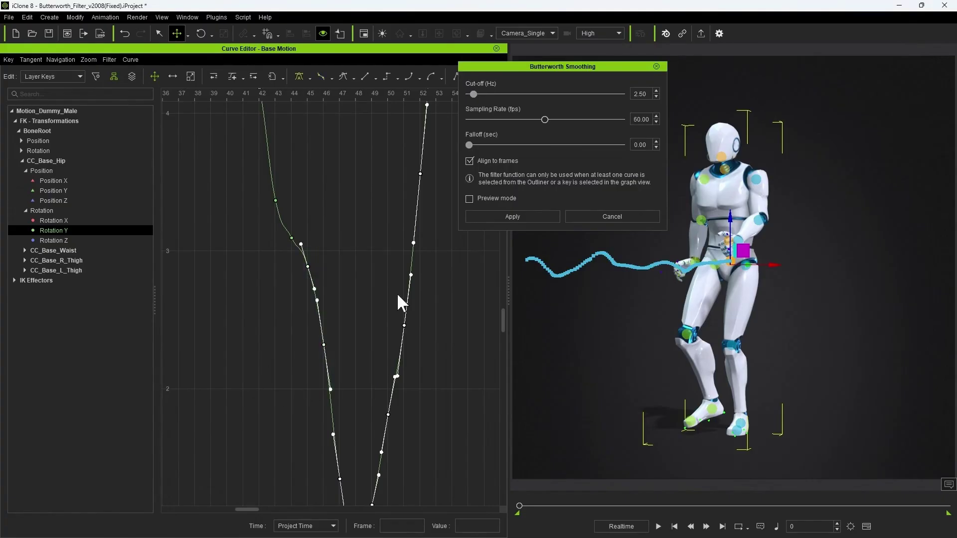
pyautogui.click(471, 200)
pyautogui.scroll(4, 299, 244)
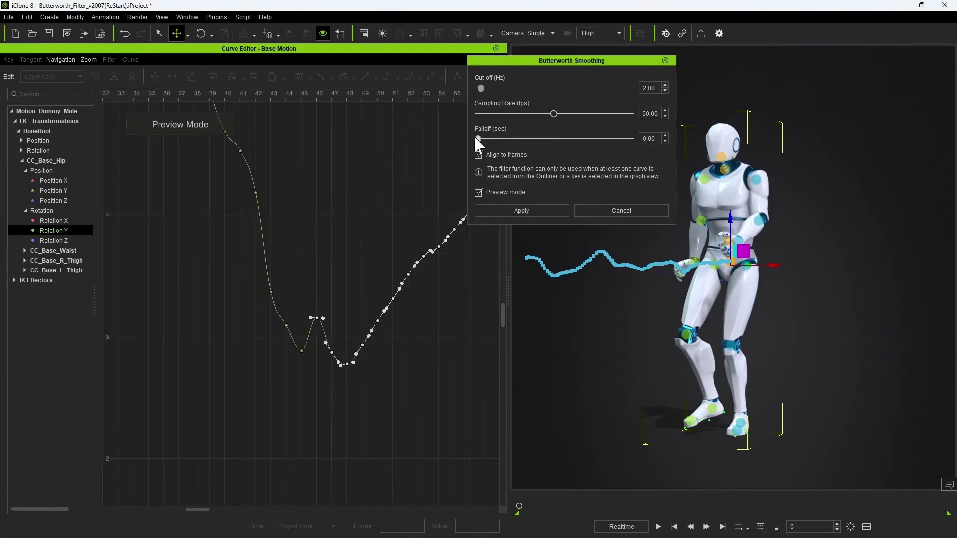
# Step: Set the Falloff to 0.3 sec, inspect the transition near frame 46, and try increasing the Falloff from 0 across the whole range
pyautogui.click(477, 138)
pyautogui.moveTo(477, 139); pyautogui.dragTo(493, 139)
pyautogui.moveTo(378, 205); pyautogui.dragTo(460, 327)
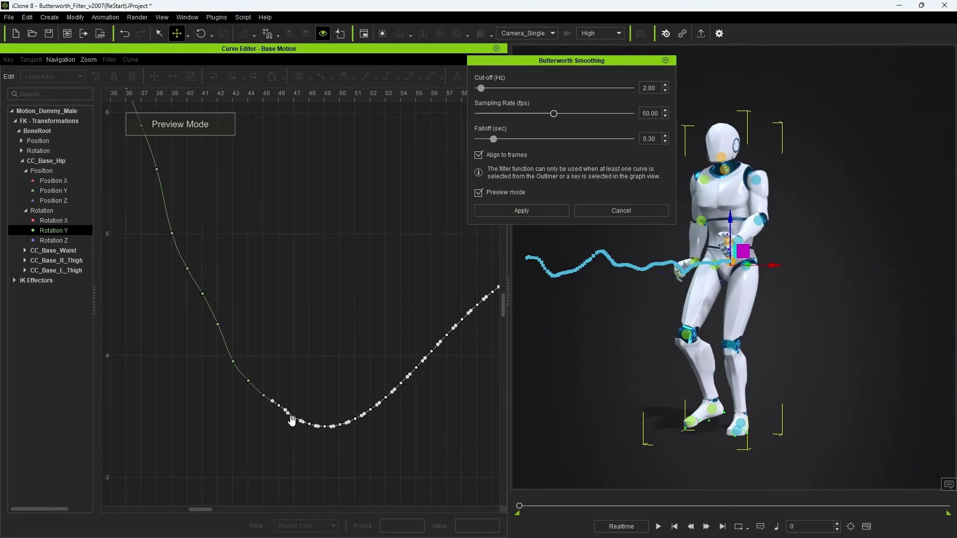
pyautogui.moveTo(292, 421); pyautogui.dragTo(352, 385)
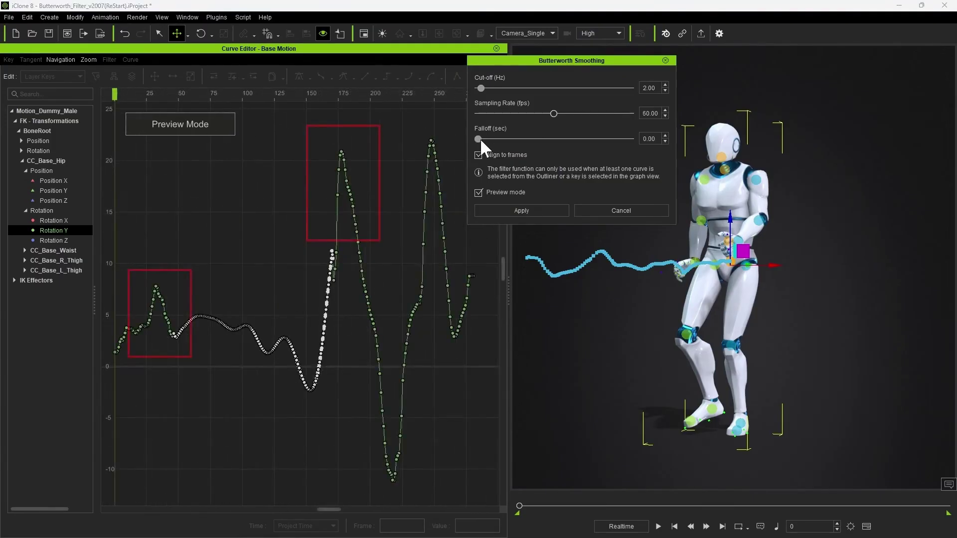
pyautogui.moveTo(480, 139); pyautogui.dragTo(511, 139)
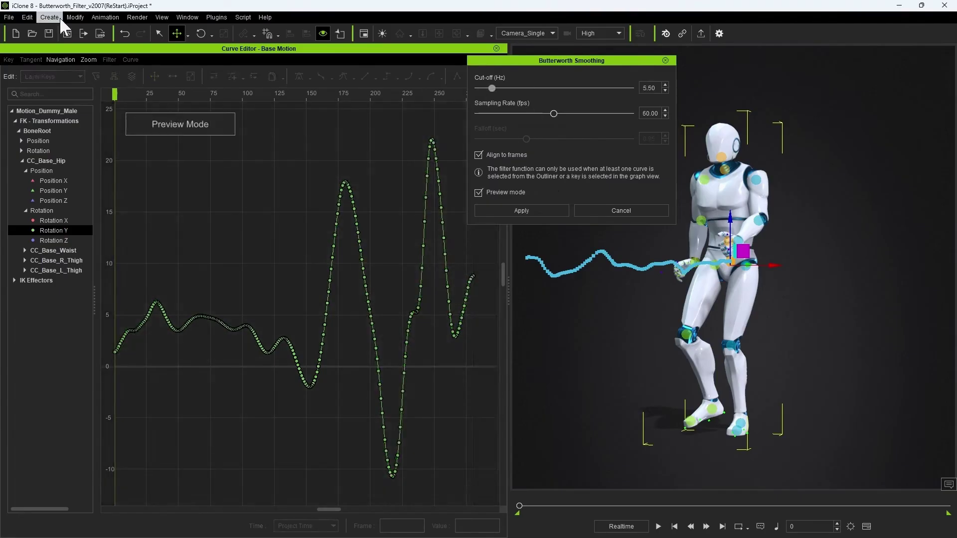
# Step: Open the Project Settings for the FPS reference and try Butterworth Sampling Rates of 24 fps, 15.5 fps and lower
pyautogui.click(28, 15)
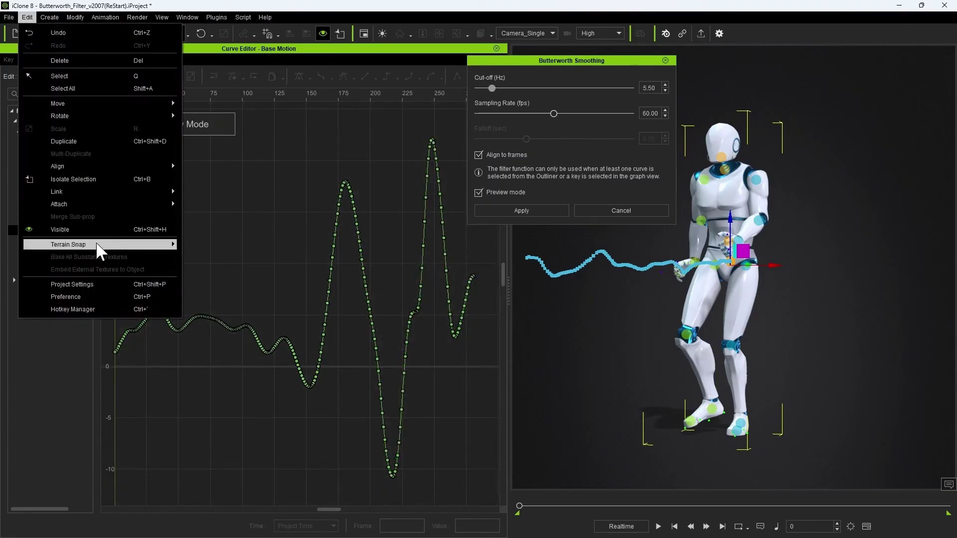
pyautogui.click(106, 286)
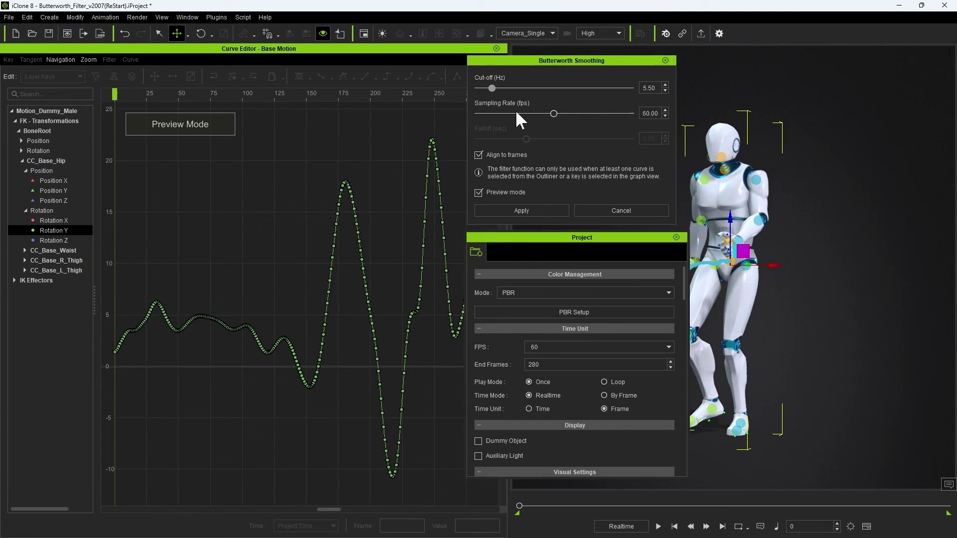
pyautogui.click(643, 114)
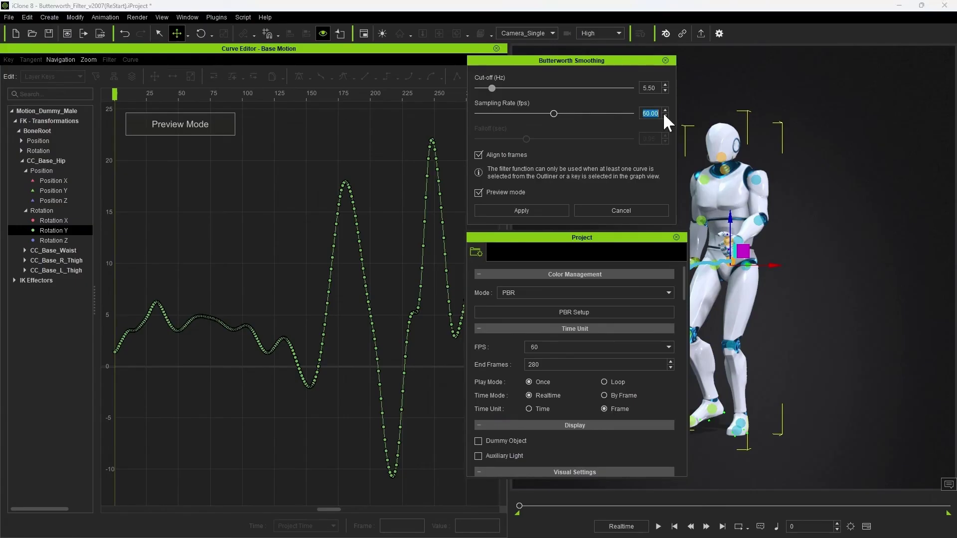
pyautogui.write('24')
pyautogui.press('Return')
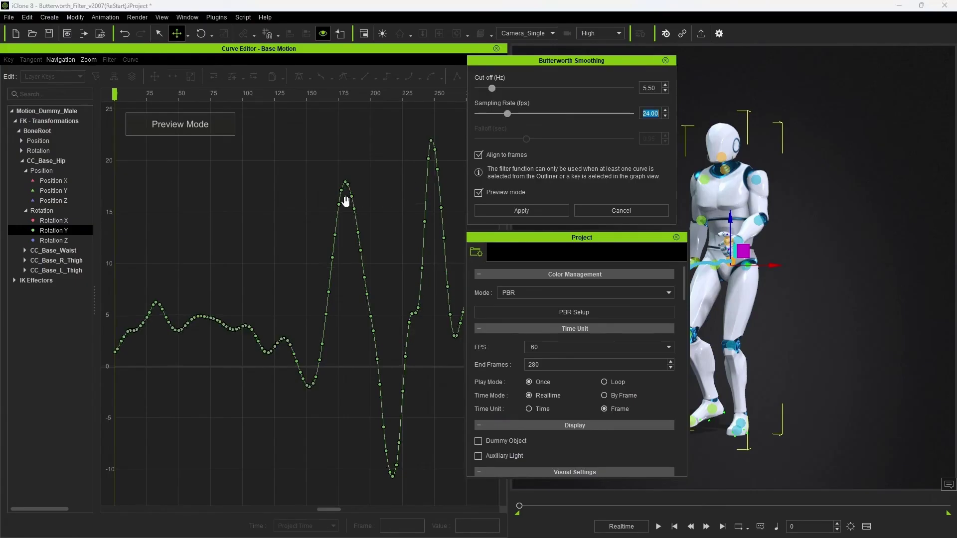
pyautogui.moveTo(507, 114); pyautogui.dragTo(496, 116)
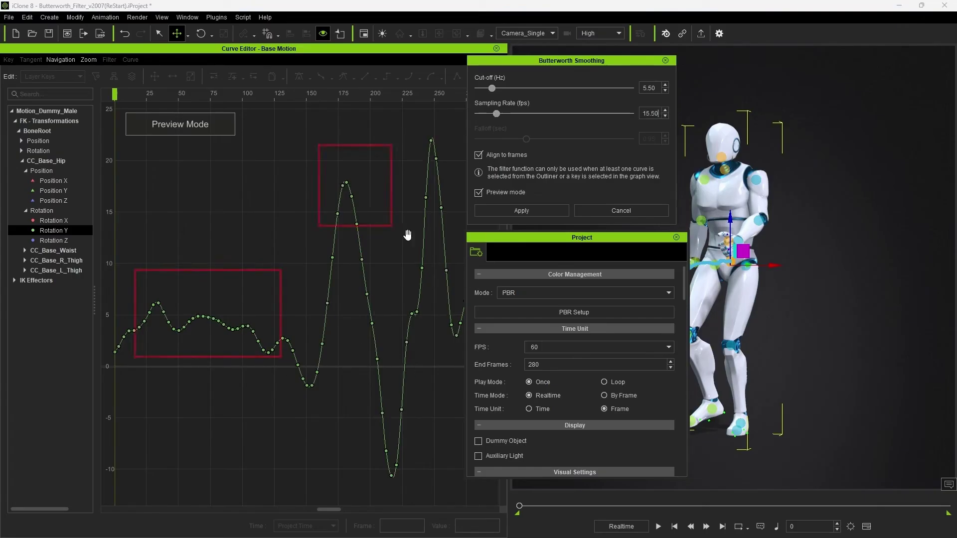
pyautogui.moveTo(496, 115); pyautogui.dragTo(479, 114)
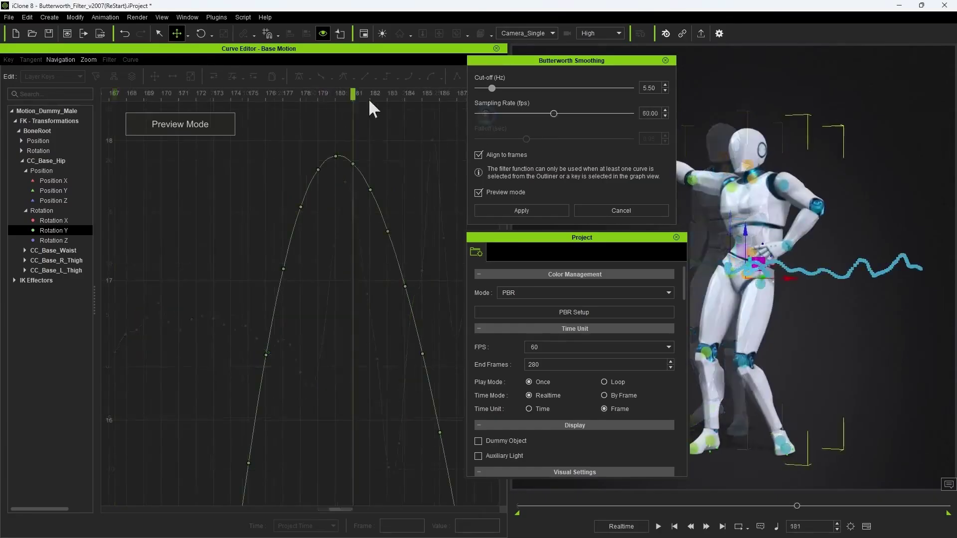
# Step: Turn off Align to frames, set the Sampling Rate to 15 fps, and scrub the playhead to the resampled key near frame 184
pyautogui.moveTo(369, 97); pyautogui.dragTo(376, 102)
pyautogui.click(478, 154)
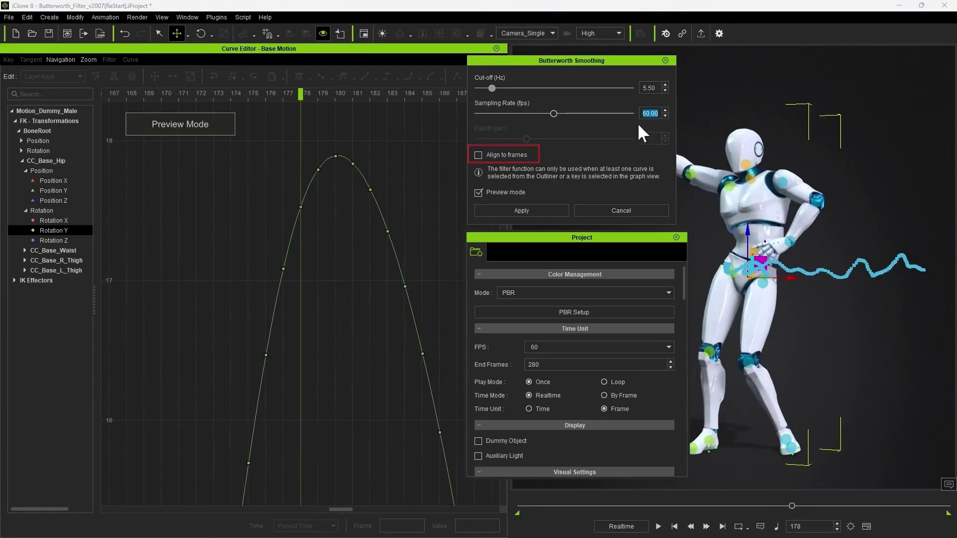
pyautogui.write('15')
pyautogui.press('Return')
pyautogui.scroll(-5, 325, 210)
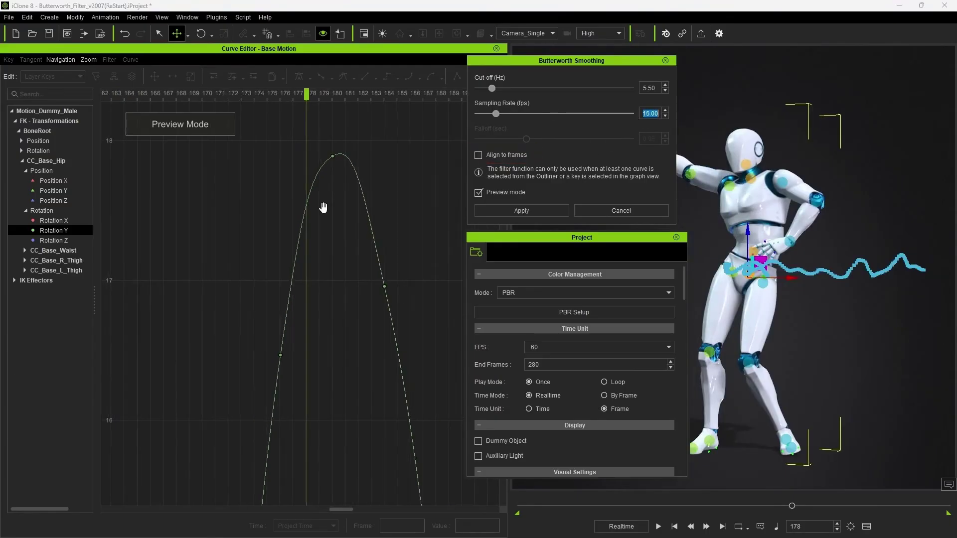
pyautogui.click(301, 93)
pyautogui.moveTo(300, 93); pyautogui.dragTo(381, 167)
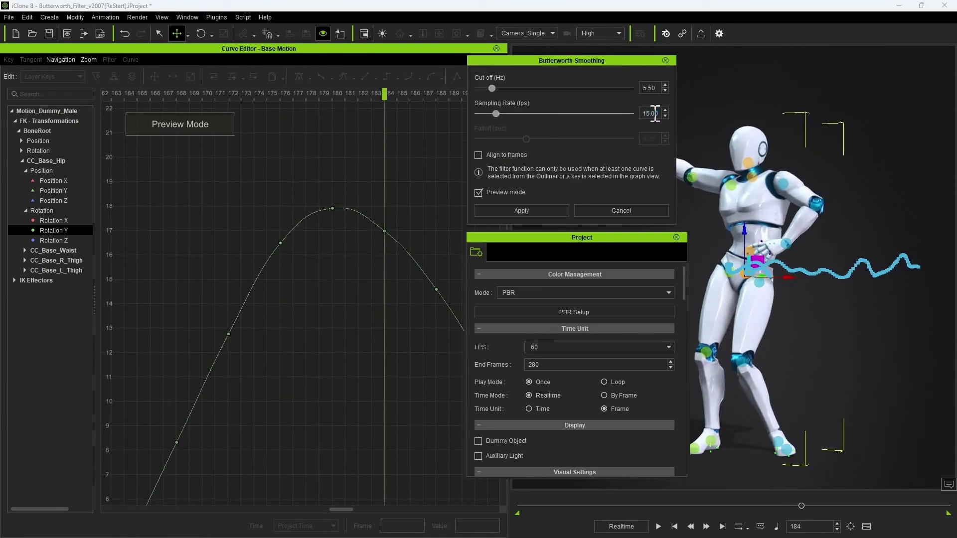
# Step: Try a Sampling Rate of 18.5 fps, check the keys against frames 181 and 178, and toggle Align to frames for comparison
pyautogui.scroll(1, 625, 113)
pyautogui.moveTo(497, 113); pyautogui.dragTo(500, 113)
pyautogui.moveTo(348, 94); pyautogui.dragTo(355, 137)
pyautogui.scroll(2, 354, 137)
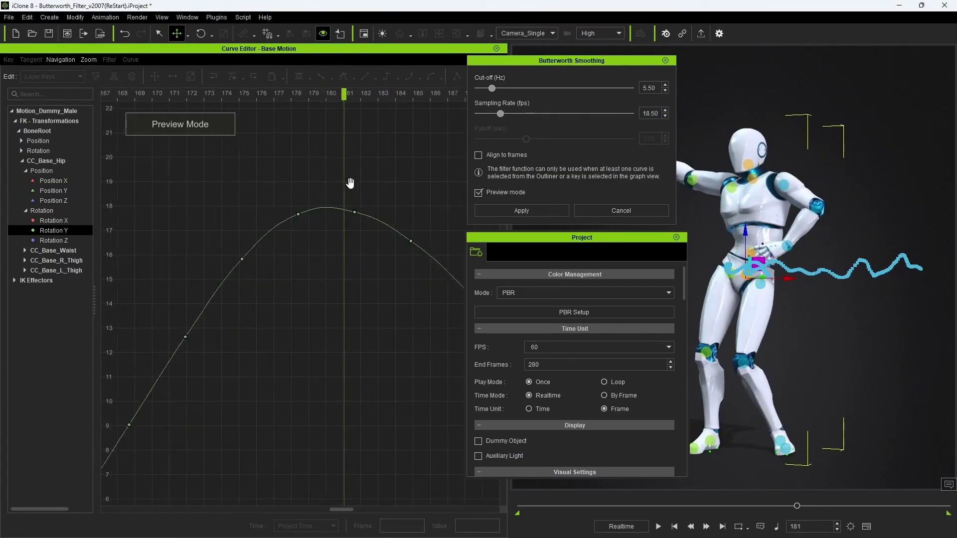
pyautogui.moveTo(354, 101); pyautogui.dragTo(264, 107)
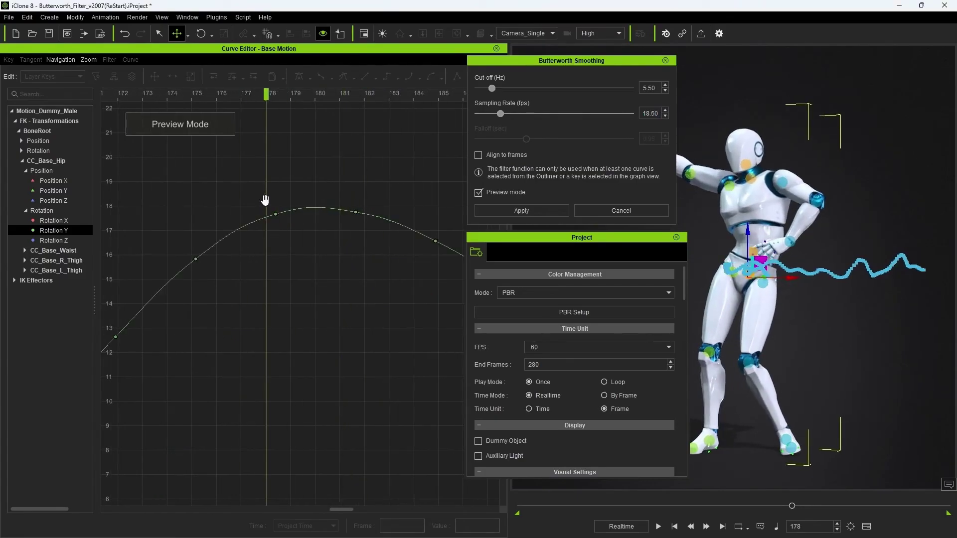
pyautogui.click(478, 155)
pyautogui.click(480, 154)
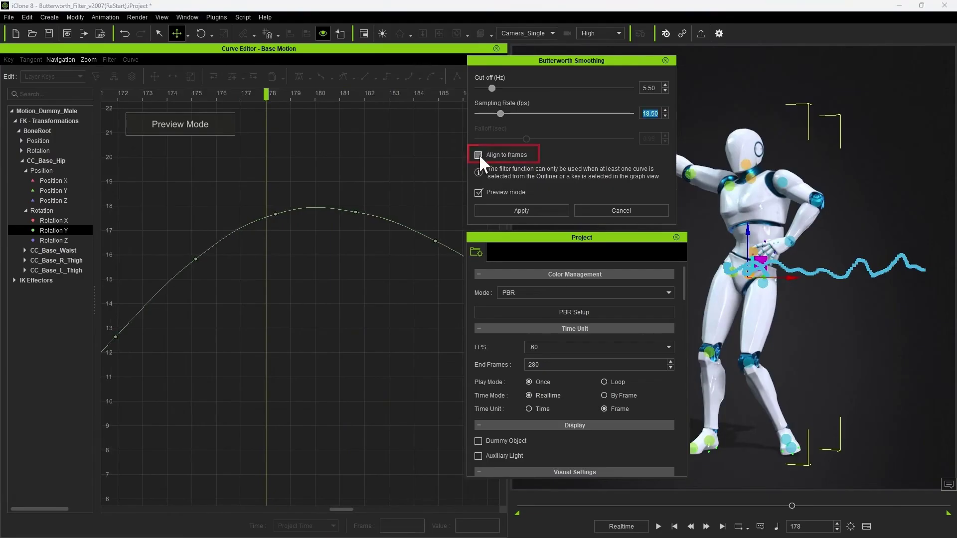
# Step: Raise the Sampling Rate to 77 fps, scrub to frame 177, and turn Align to frames back on
pyautogui.moveTo(500, 113); pyautogui.dragTo(576, 118)
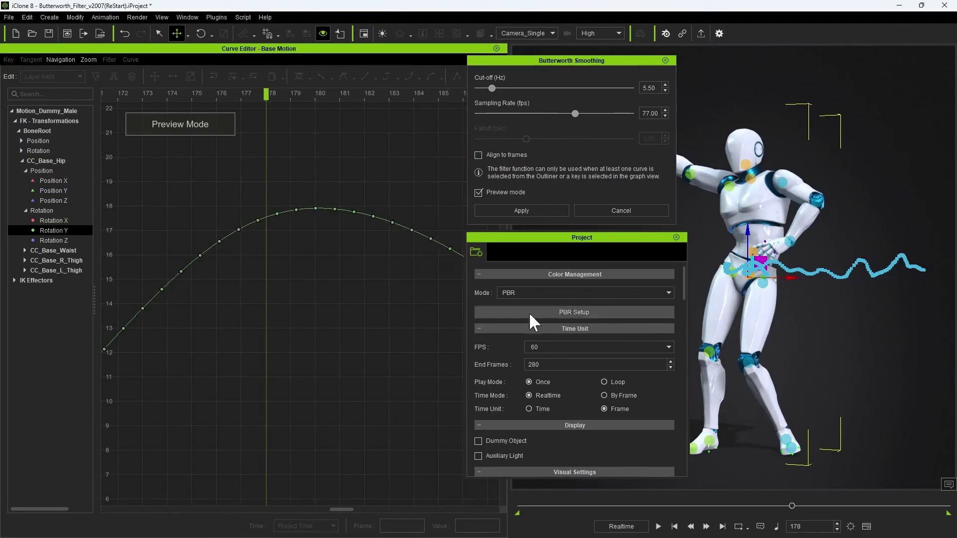
pyautogui.moveTo(264, 92); pyautogui.dragTo(244, 120)
pyautogui.click(479, 153)
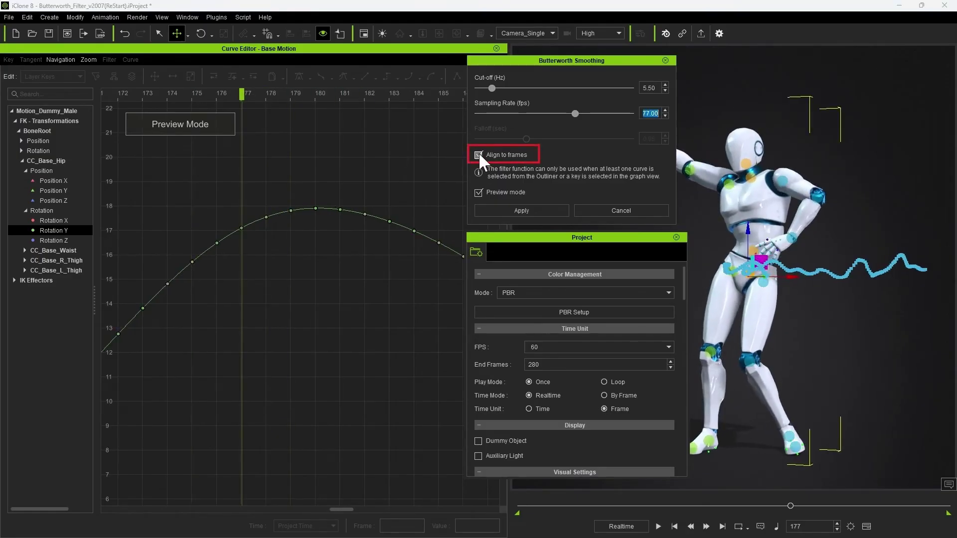